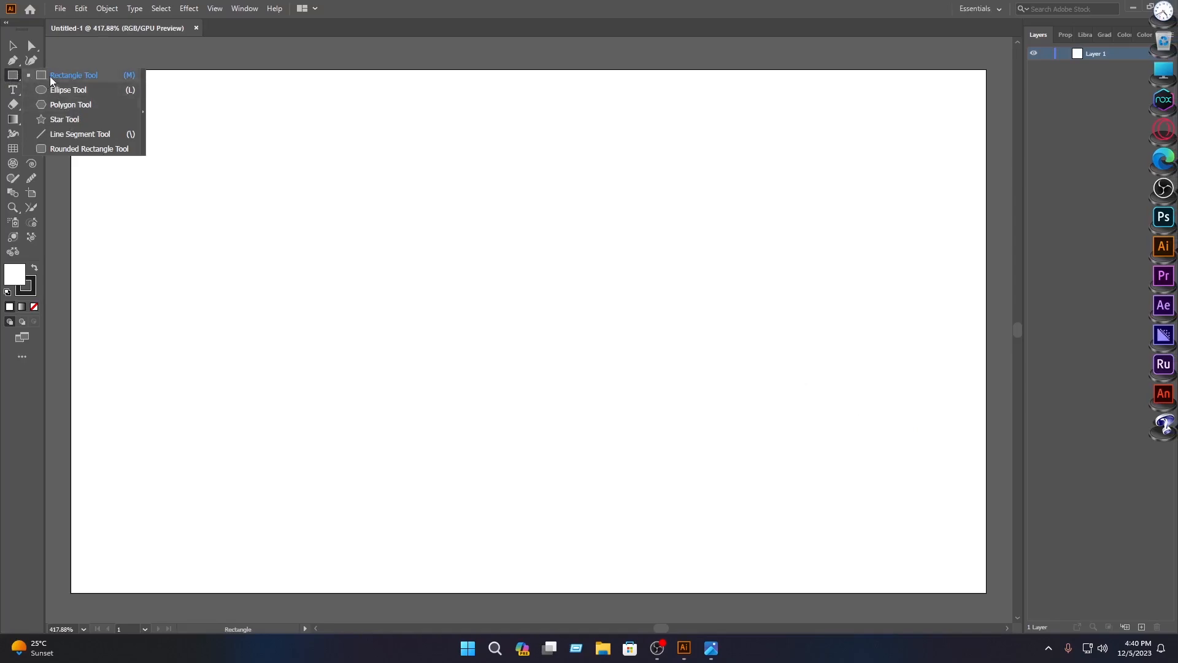
- Draw a large square with the Rectangle tool, shift it near the artboard's centre and slightly round its corners
left_click(54, 78)
left_click_drag(270, 176, 611, 489)
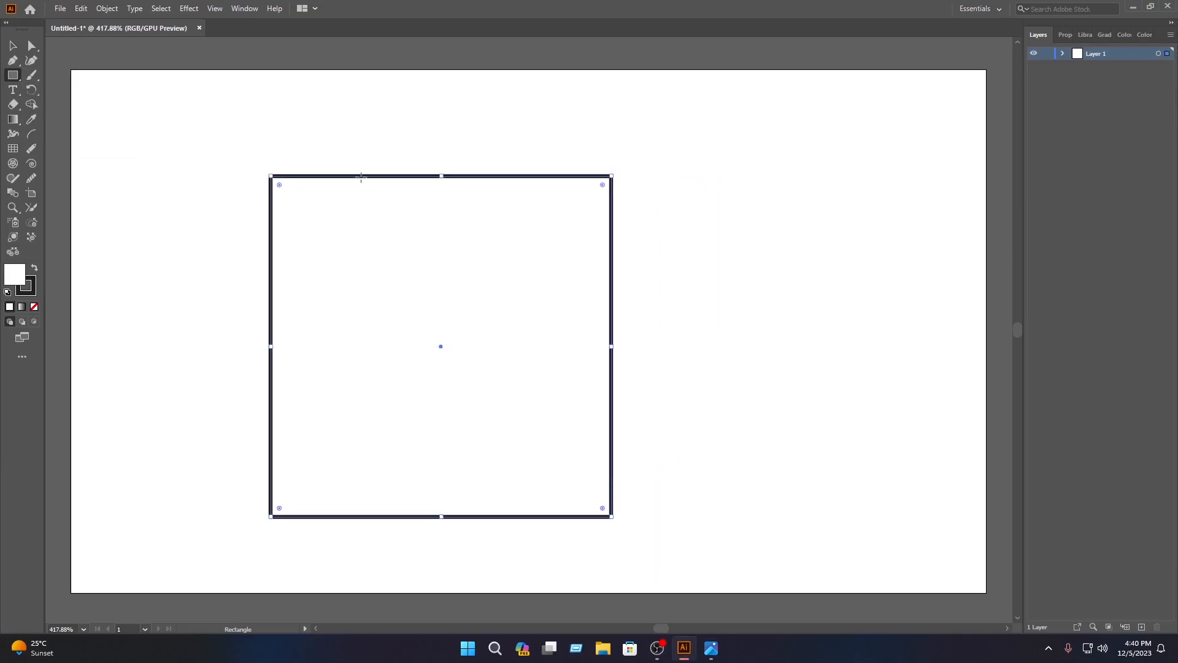
left_click_drag(524, 177, 649, 151)
mouse_move(410, 160)
left_mouse_down()
mouse_move(422, 168)
mouse_move(417, 156)
left_mouse_up()
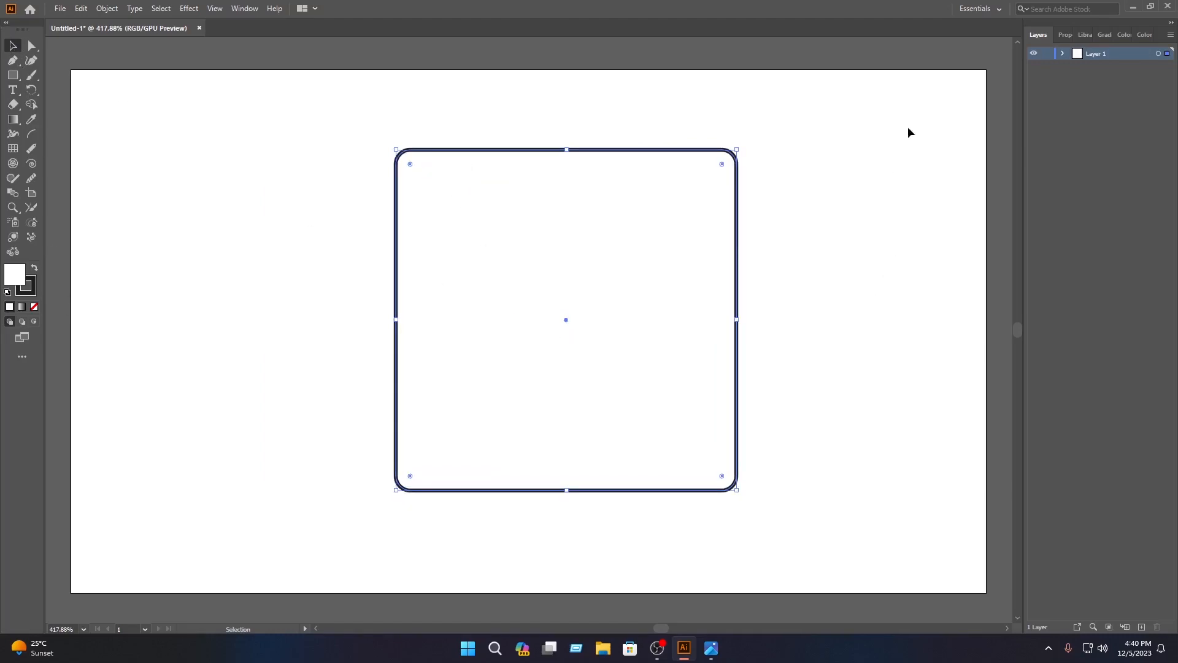
- Fill the rounded square with dark green 009303 and remove its stroke
double_click(18, 273)
left_click(613, 343)
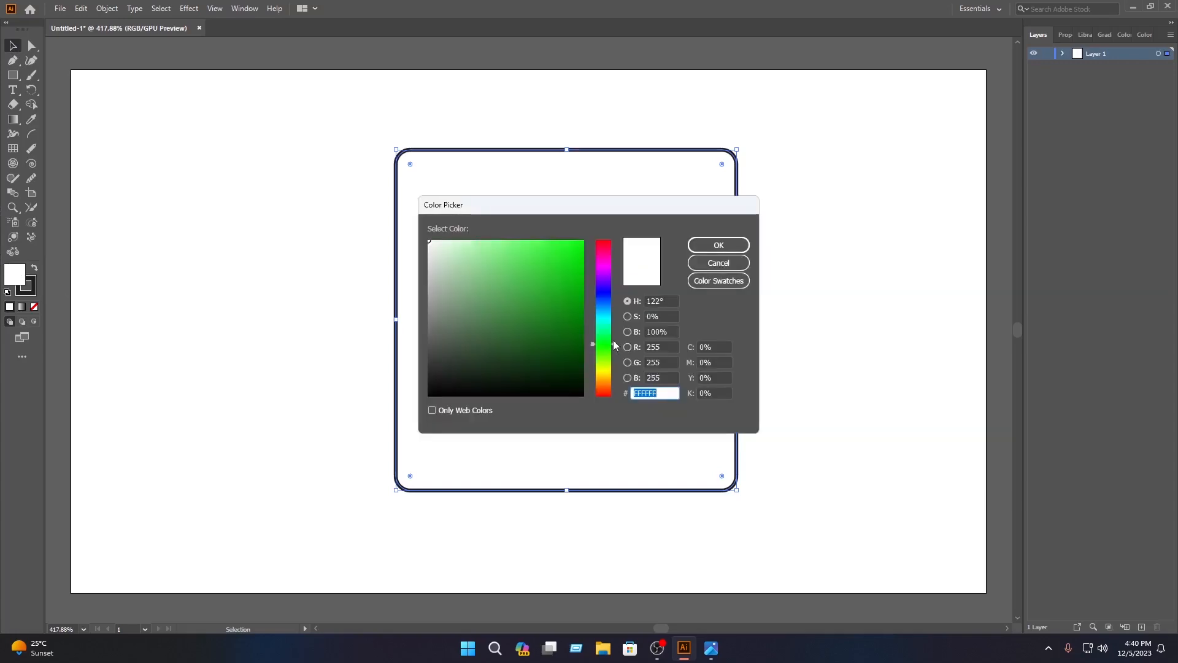
left_click_drag(568, 337, 594, 312)
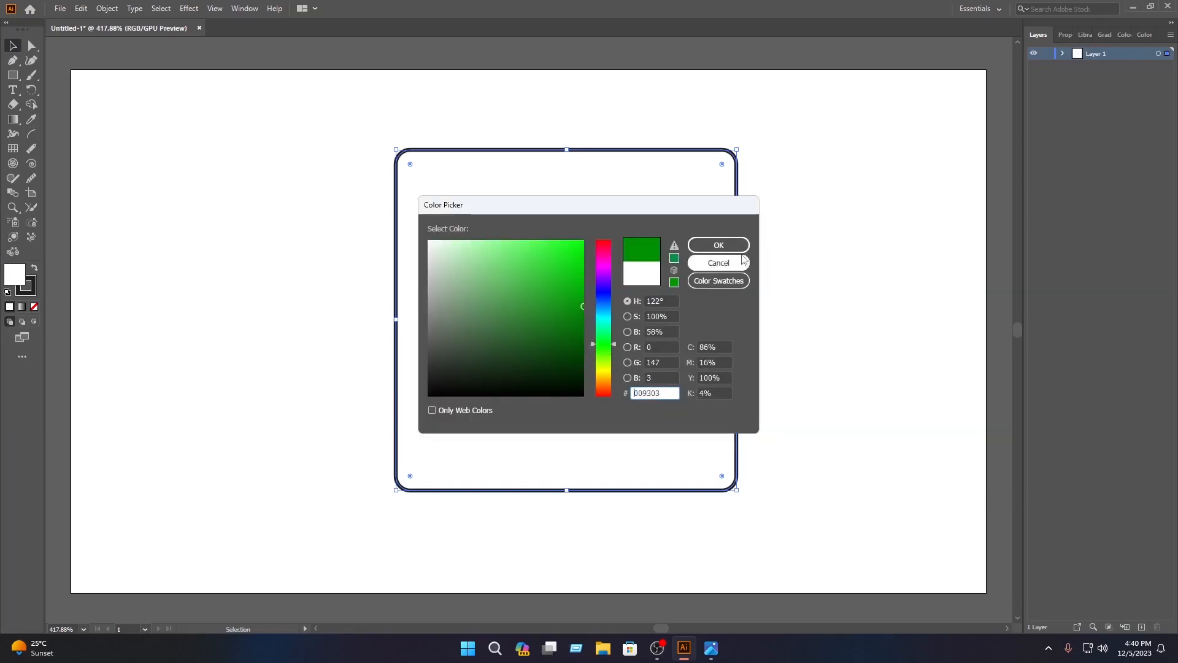
left_click(742, 247)
left_click(34, 306)
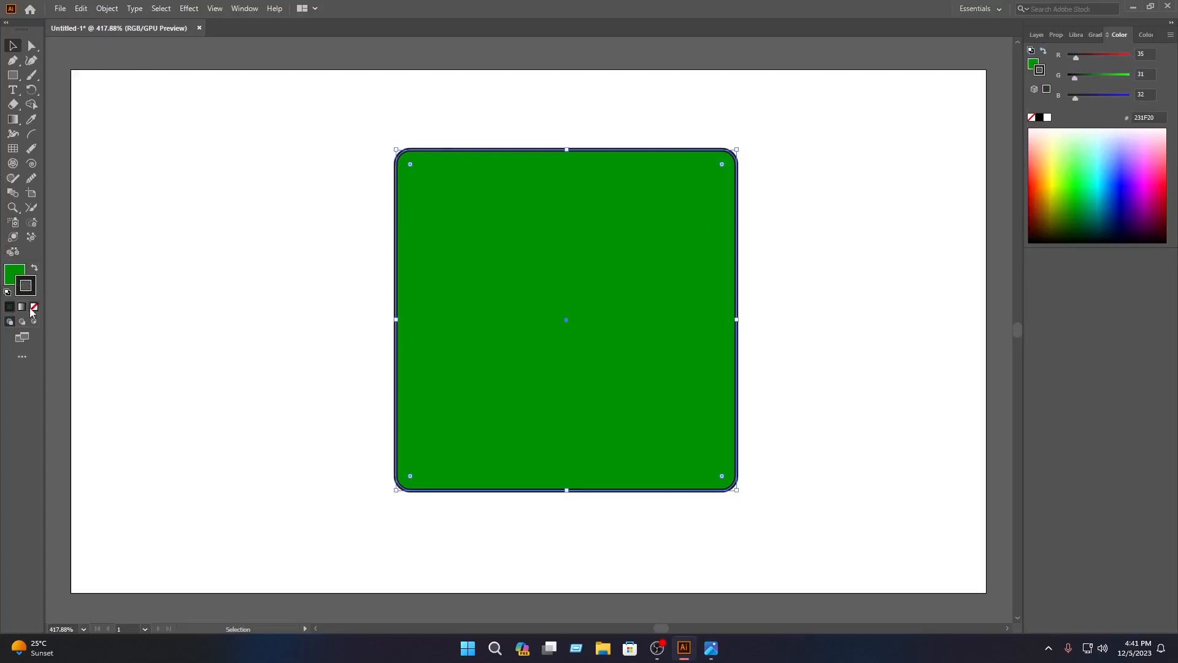
- Enlarge the green square and position it around the middle of the artboard, leaving nothing selected
left_click_drag(592, 319, 554, 348)
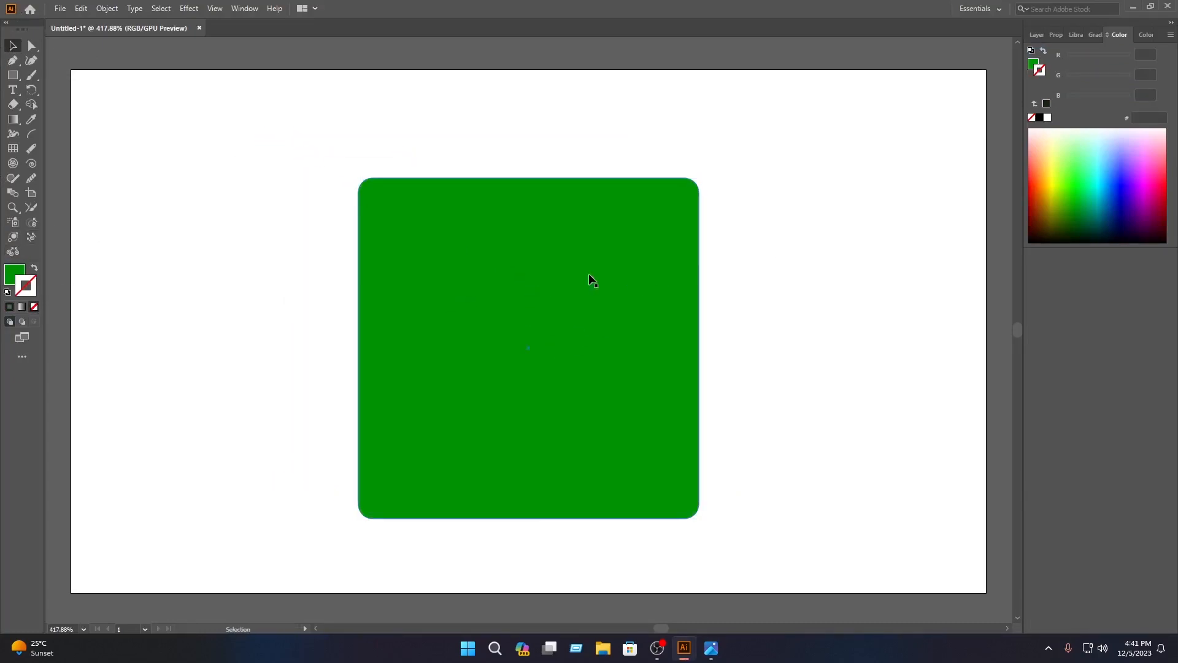
left_click_drag(532, 178, 554, 121)
mouse_move(570, 215)
left_mouse_down()
mouse_move(573, 258)
mouse_move(567, 232)
left_mouse_up()
key("ctrl+shift+a")
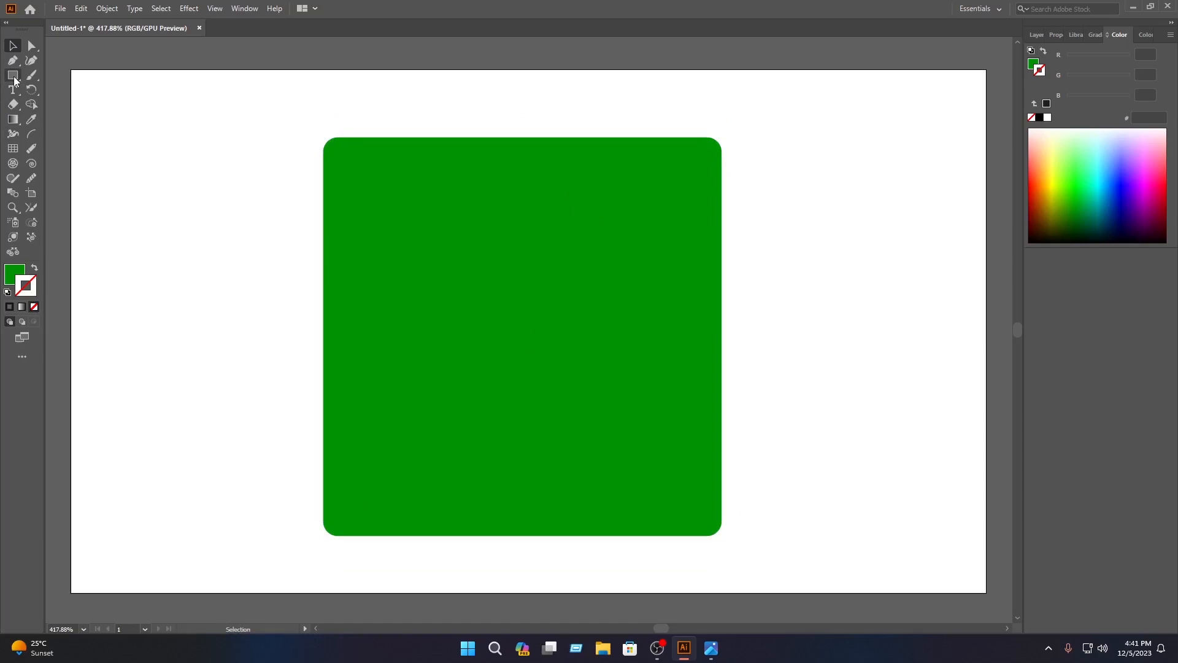
- Draw a circle over the green square and resize it to reach almost to the square's edges
left_click(13, 76)
left_click(63, 89)
left_click_drag(446, 219, 674, 564)
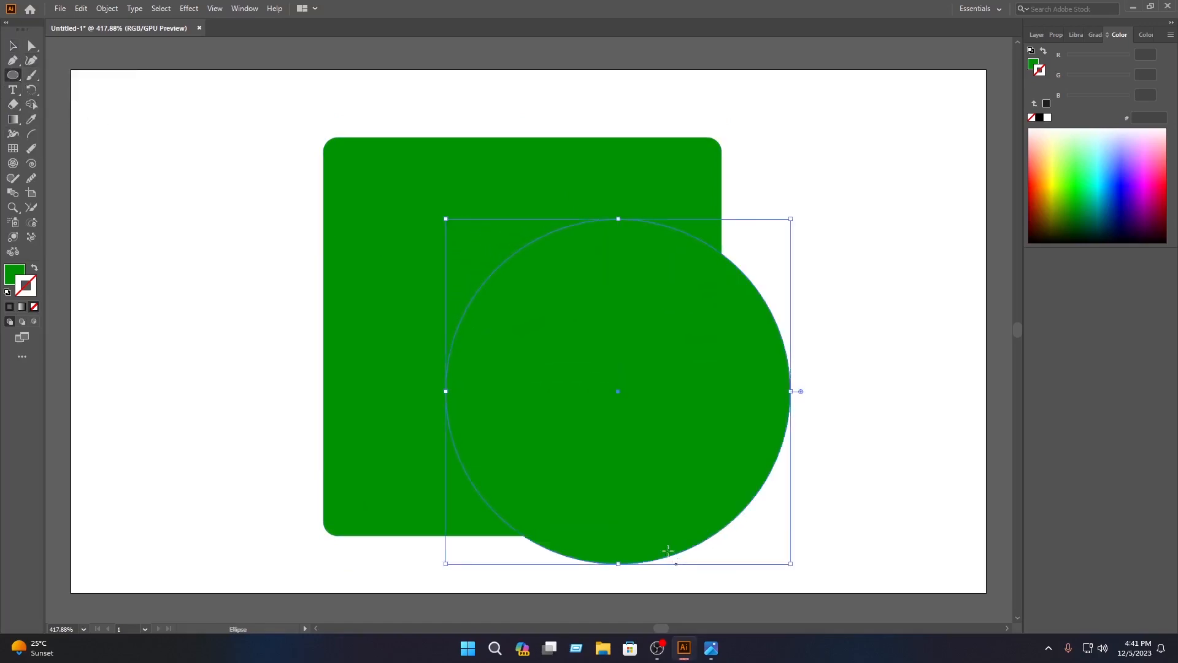
left_click(11, 49)
left_click_drag(620, 393, 512, 332)
left_click_drag(682, 324, 721, 345)
left_click_drag(339, 331, 328, 334)
left_click_drag(525, 131, 526, 147)
left_click_drag(522, 529, 523, 523)
- Fill the circle with white FFFFFF and deselect it
double_click(17, 279)
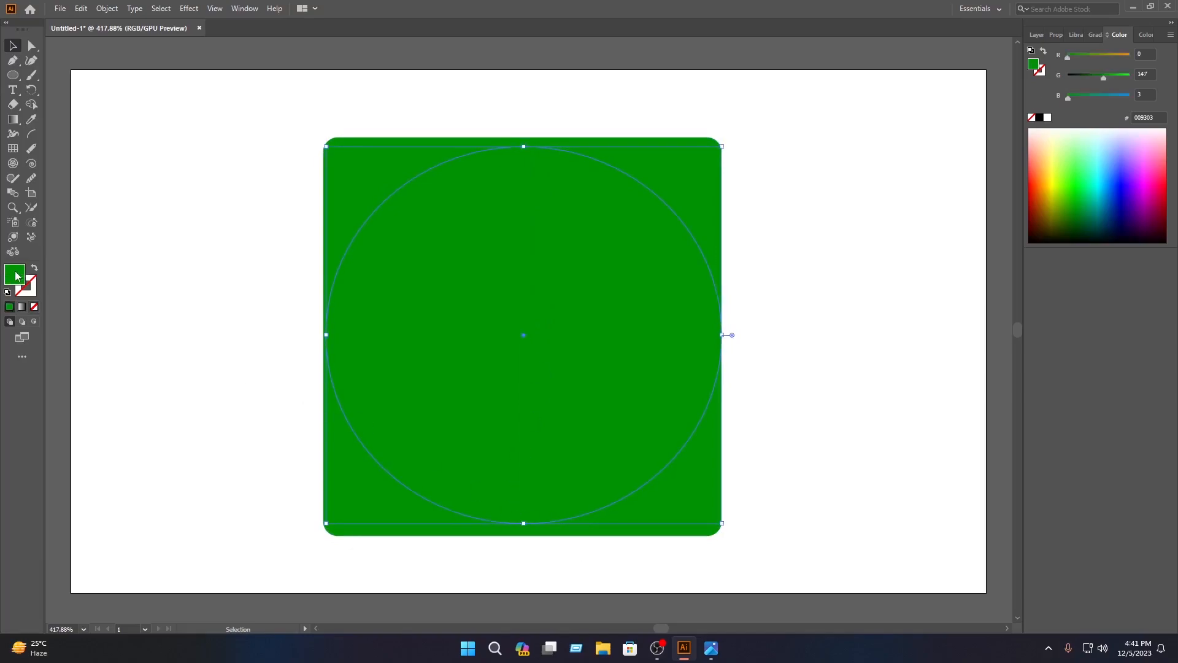
left_click_drag(477, 259, 414, 222)
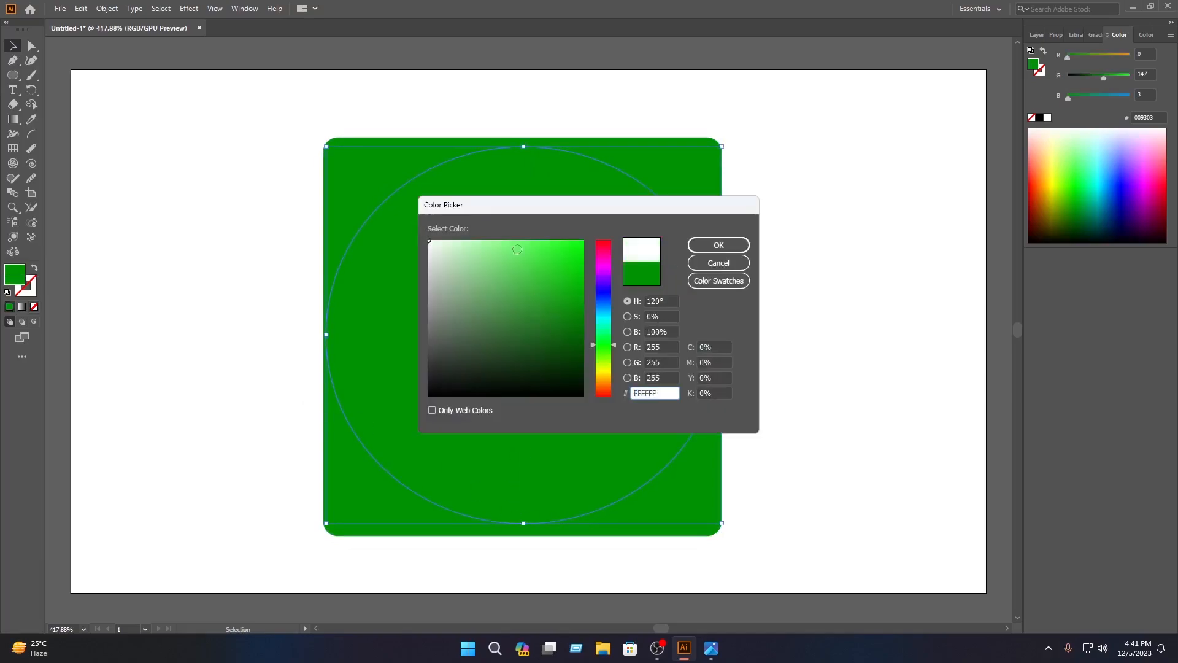
left_click(718, 245)
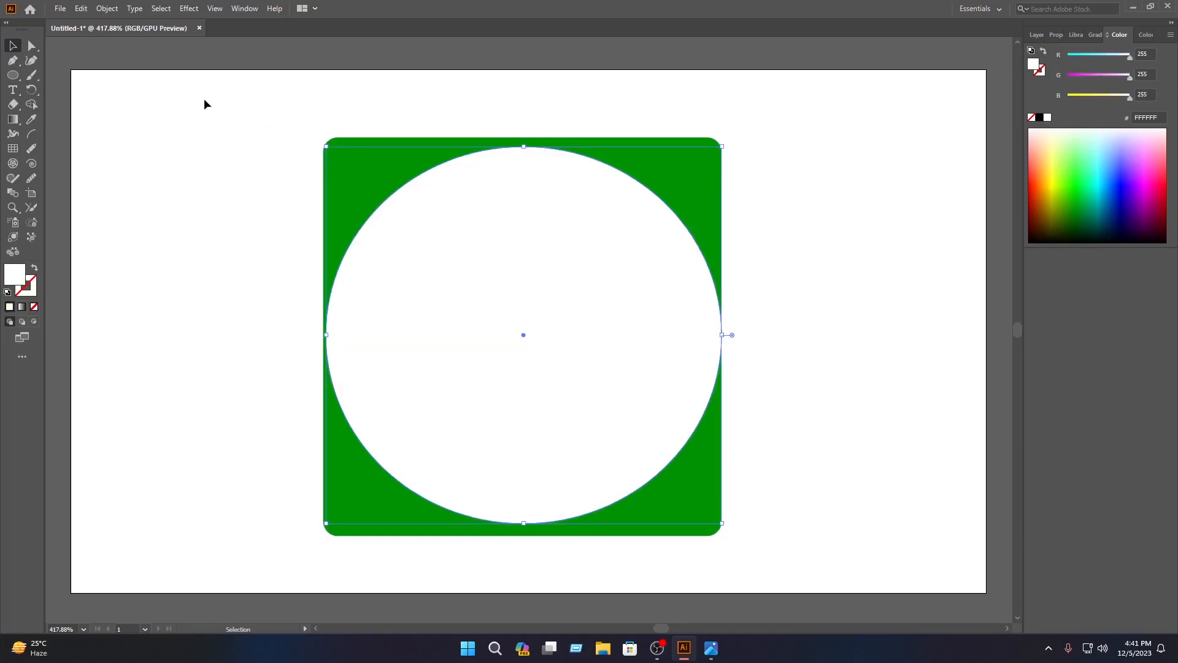
left_click(150, 120)
- Move the square and the circle together to the left part of the artboard
left_click_drag(849, 564, 344, 49)
left_click_drag(677, 285, 466, 282)
left_click(819, 319)
- Draw a thin closed crescent with the Pen tool in the empty area beside the square, arching down to the right
scroll(809, 285, "down", 2)
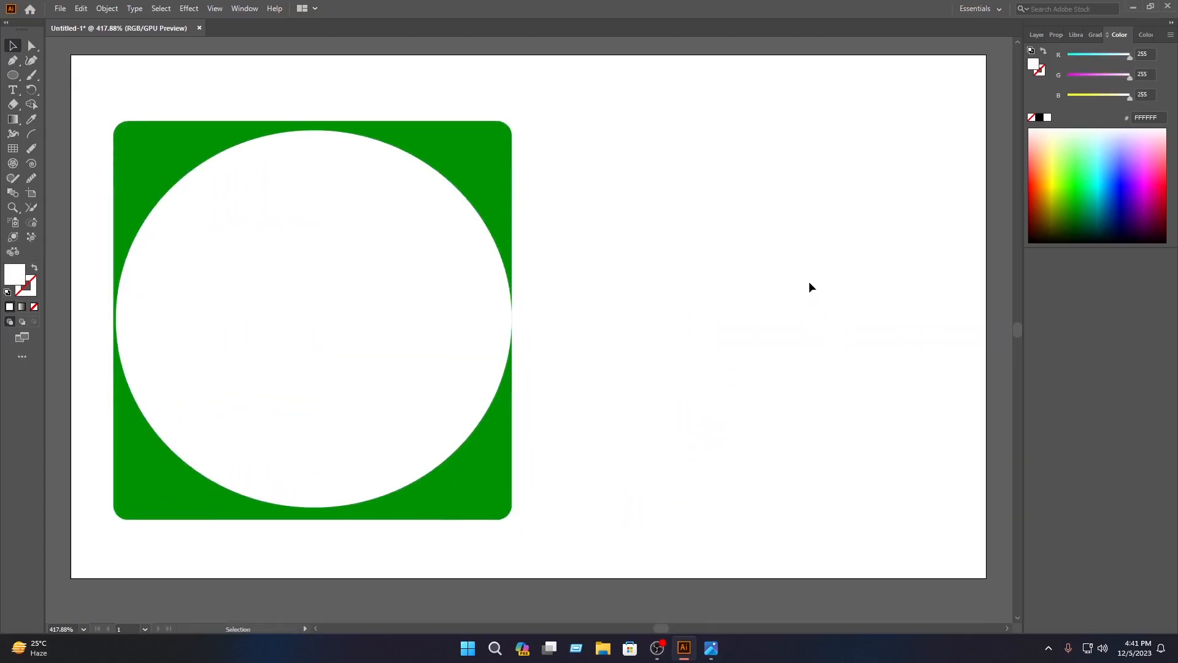
scroll(684, 307, "right", 2)
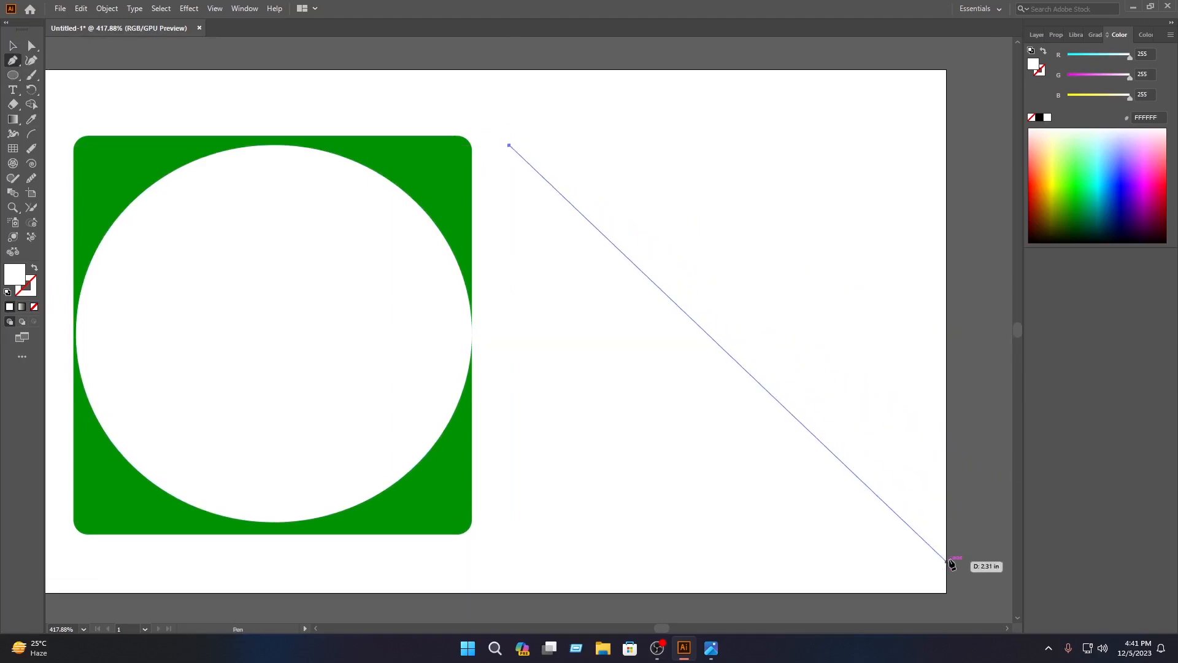
left_click_drag(872, 522, 871, 472)
left_click_drag(509, 96, 266, 264)
- Fill the crescent with the square's dark green 009303 by sampling it with the Eyedropper
scroll(818, 265, "down", 5)
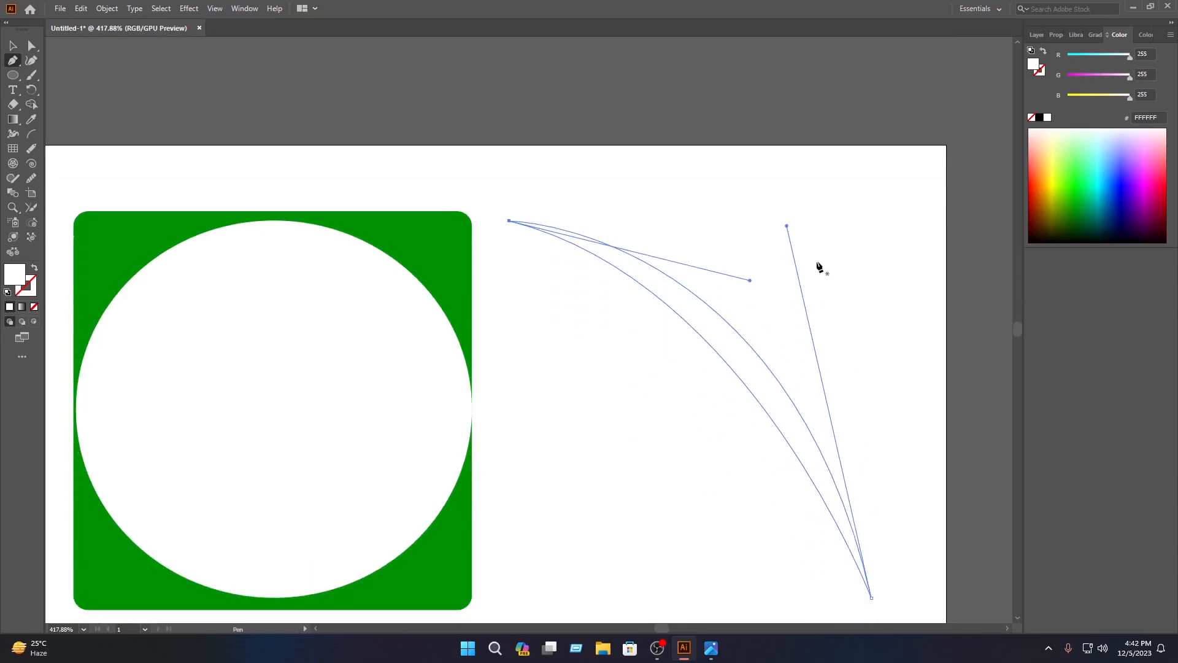
scroll(834, 226, "down", 1)
left_click(1082, 200)
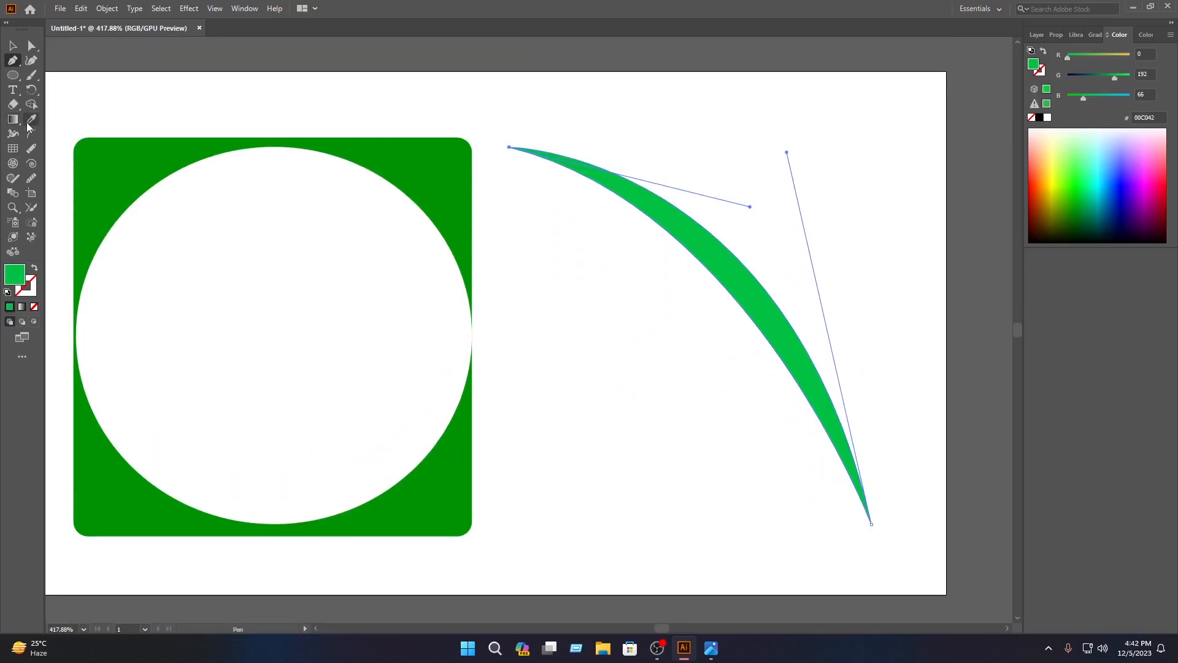
left_click(27, 122)
left_click(443, 187)
left_click(12, 49)
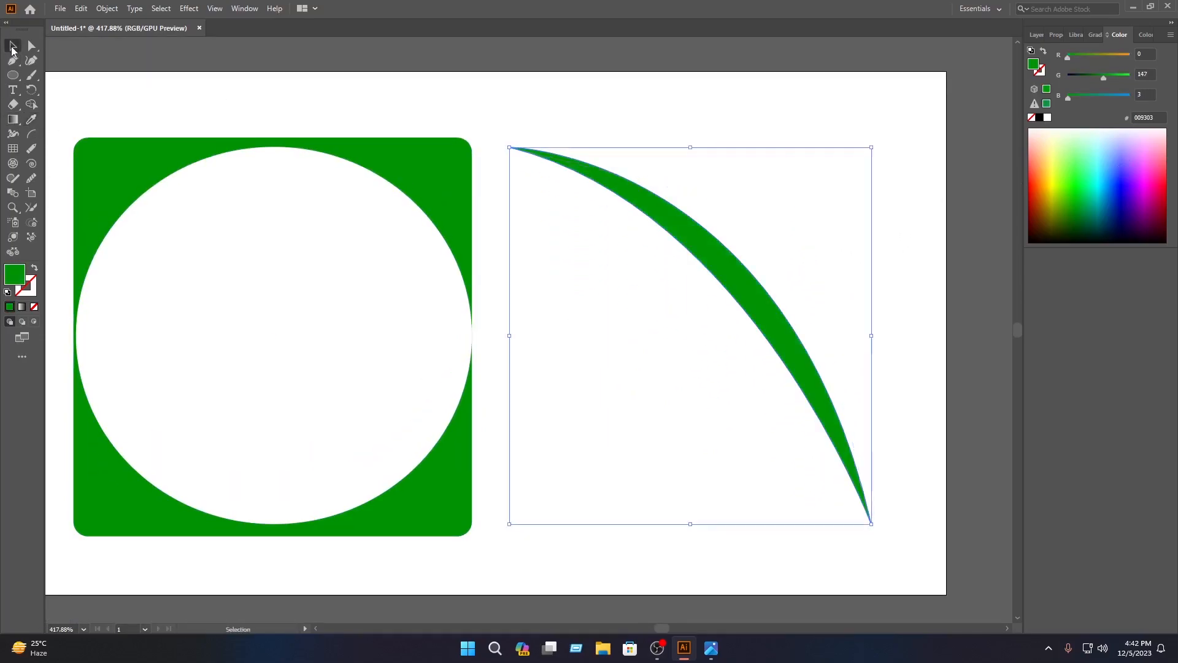
- Place the crescent diagonally across the white circle, widening and rotating it until both ends extend past the circle
mouse_move(871, 147)
left_mouse_down()
mouse_move(921, 111)
mouse_move(873, 173)
mouse_move(885, 157)
left_mouse_up()
left_click_drag(774, 295, 317, 301)
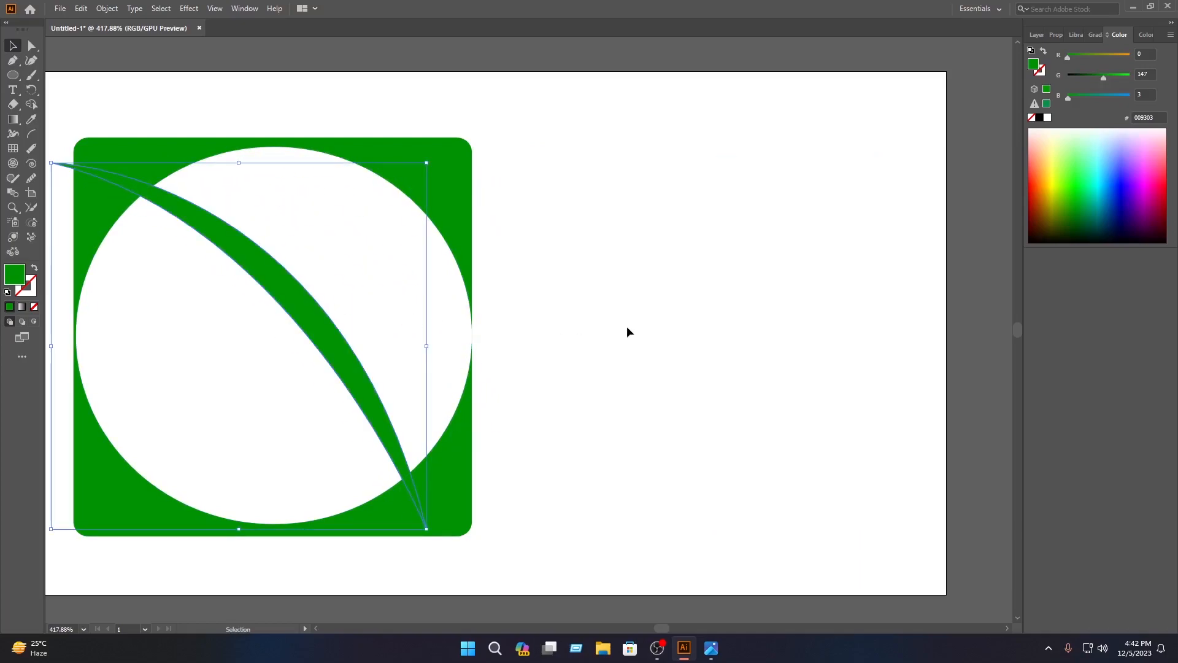
left_click_drag(581, 328, 770, 292)
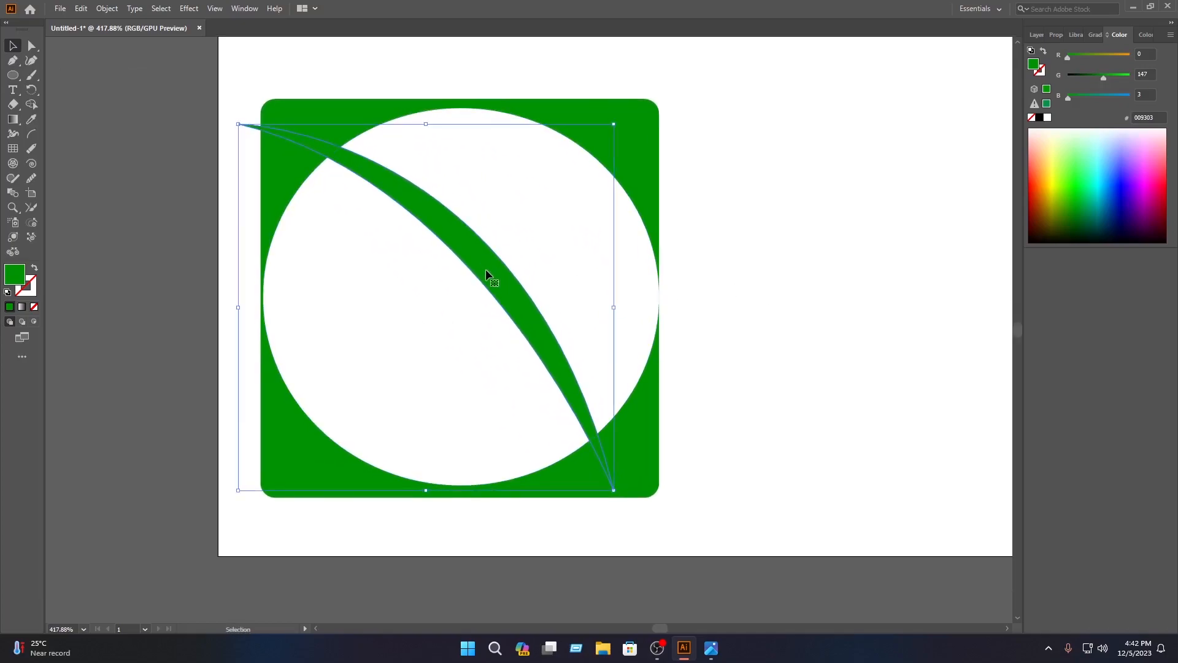
left_click_drag(239, 311, 122, 344)
left_click_drag(438, 265, 491, 270)
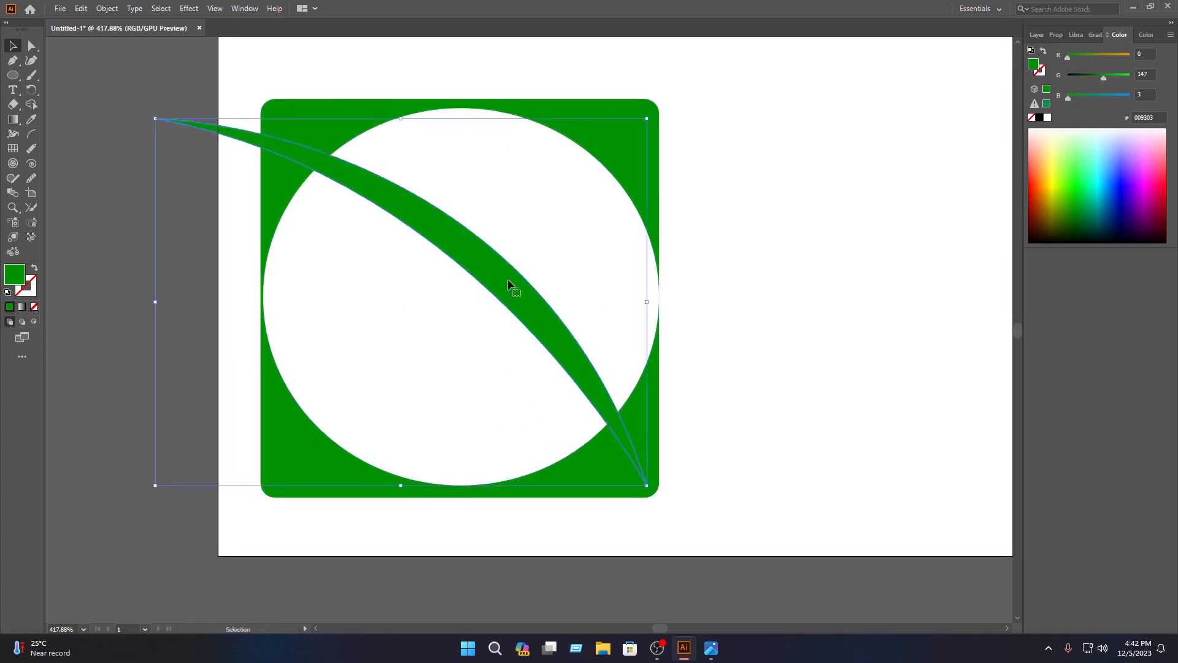
left_click_drag(650, 302, 650, 330)
left_click(751, 310)
- Duplicate the crescent, mirror the copy horizontally, and rotate and stretch it to cross the first one over the circle
left_click_drag(511, 311, 559, 317)
left_click_drag(197, 298, 1007, 281)
left_click_drag(808, 254, 481, 252)
left_click_drag(633, 319, 787, 321)
left_click_drag(535, 215, 500, 228)
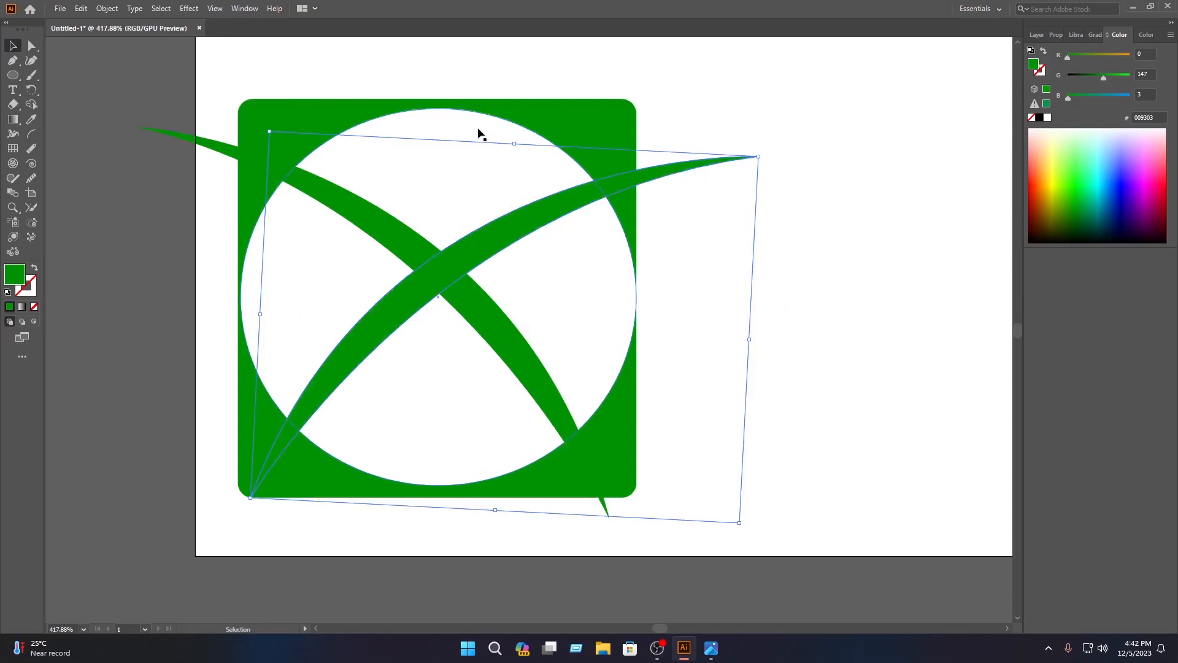
left_click_drag(515, 147, 508, 87)
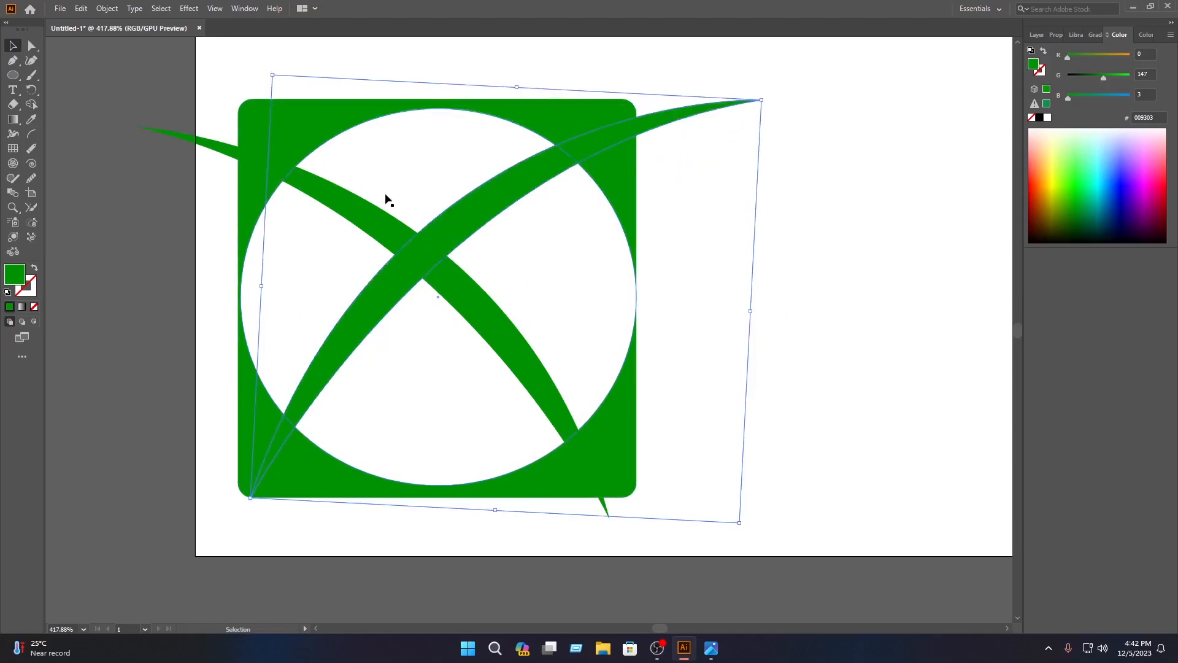
- Stretch the first crescent upward so the two bands cross above the circle's centre, then deselect everything
left_click(189, 127)
left_click(191, 134)
left_click_drag(383, 139, 387, 78)
left_click(429, 224)
left_click(794, 273)
left_click_drag(498, 312, 545, 347)
left_click(784, 363)
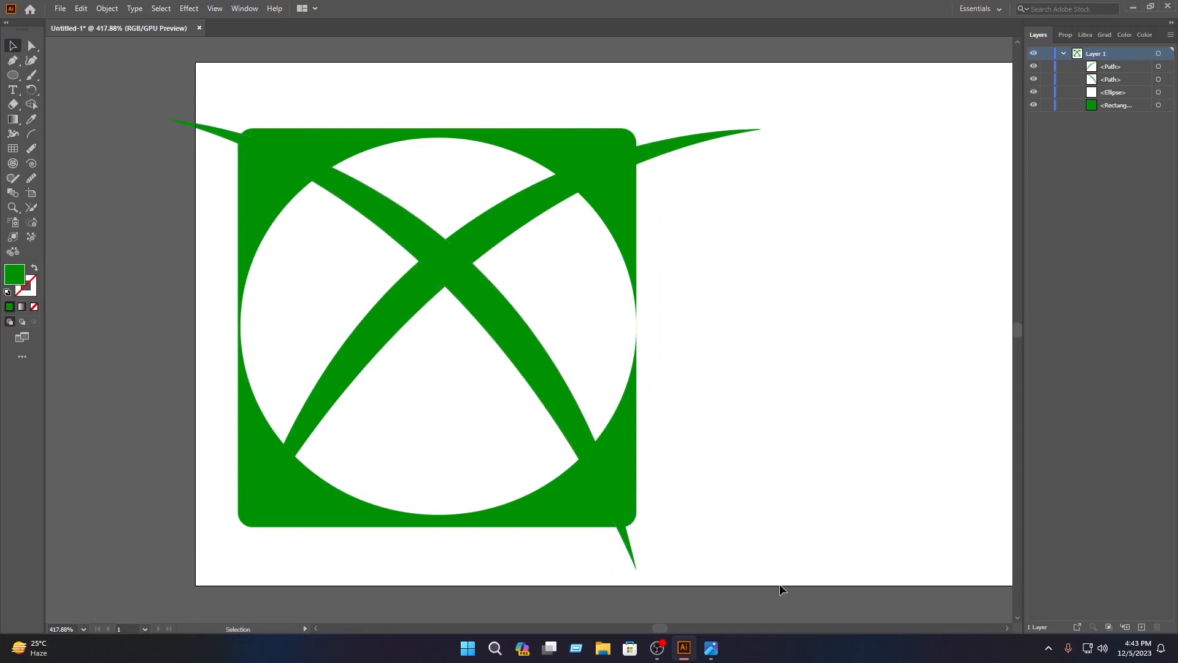
- Select all shapes and merge the green corner areas outside the circle with the overlapping crescent ends using Shape Builder
left_click_drag(779, 582, 239, 145)
scroll(748, 344, "down", 1)
scroll(748, 350, "down", 3)
left_click_drag(622, 182, 903, 177)
key("space")
left_click_drag(974, 270, 748, 266)
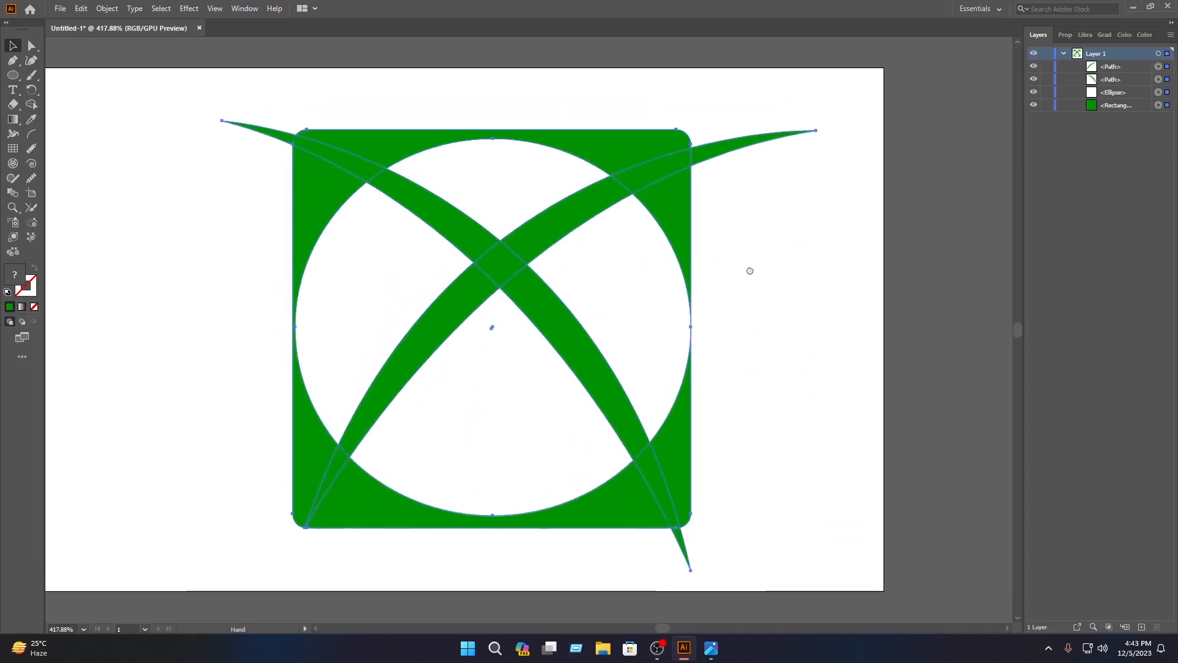
left_click(31, 104)
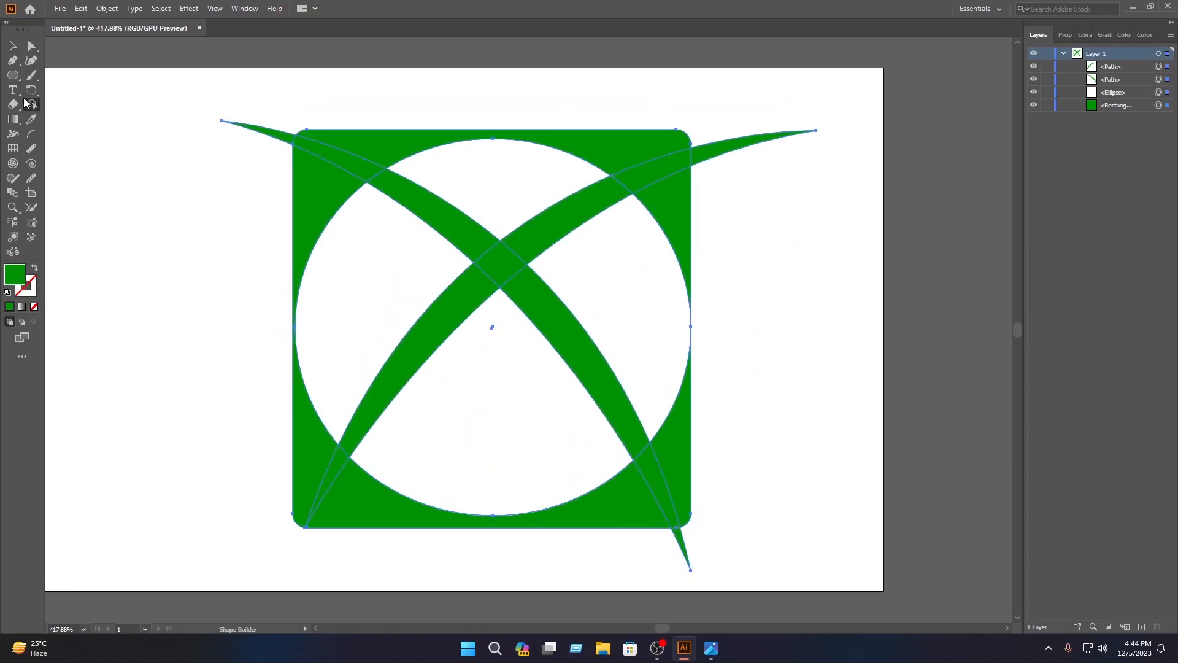
mouse_move(324, 471)
left_mouse_down()
mouse_move(360, 507)
mouse_move(392, 498)
left_mouse_up()
mouse_move(679, 441)
left_mouse_down()
mouse_move(660, 499)
mouse_move(624, 538)
mouse_move(660, 508)
left_mouse_up()
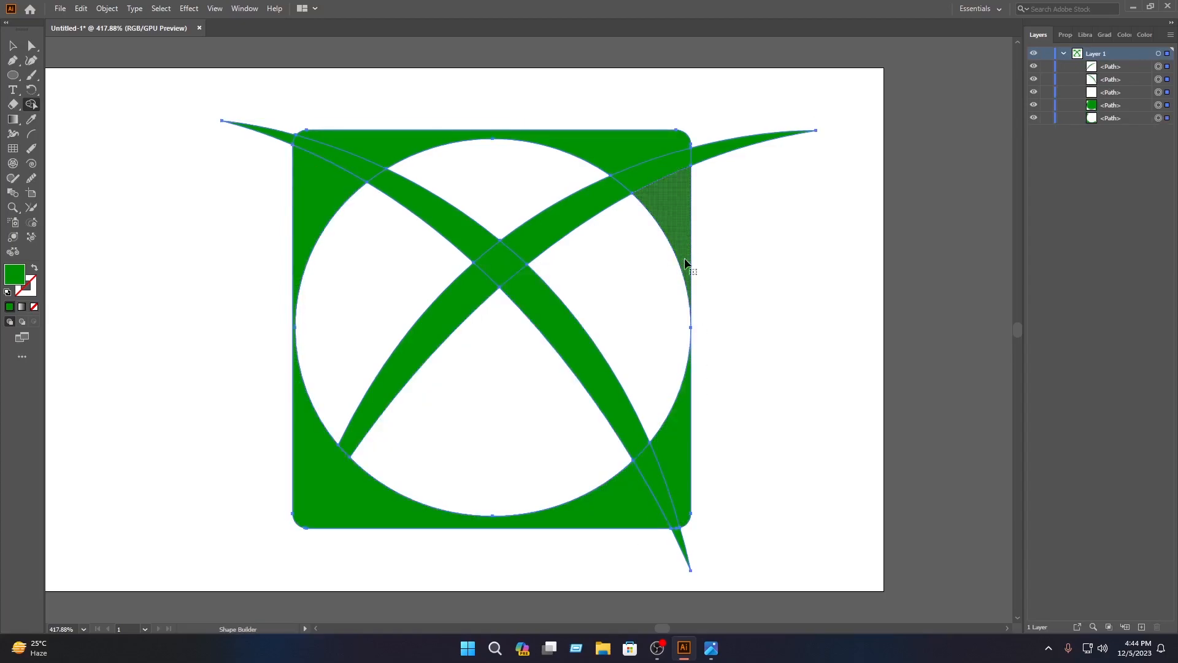
left_click_drag(679, 445, 639, 492)
left_click_drag(679, 131, 675, 185)
left_click_drag(359, 167, 321, 190)
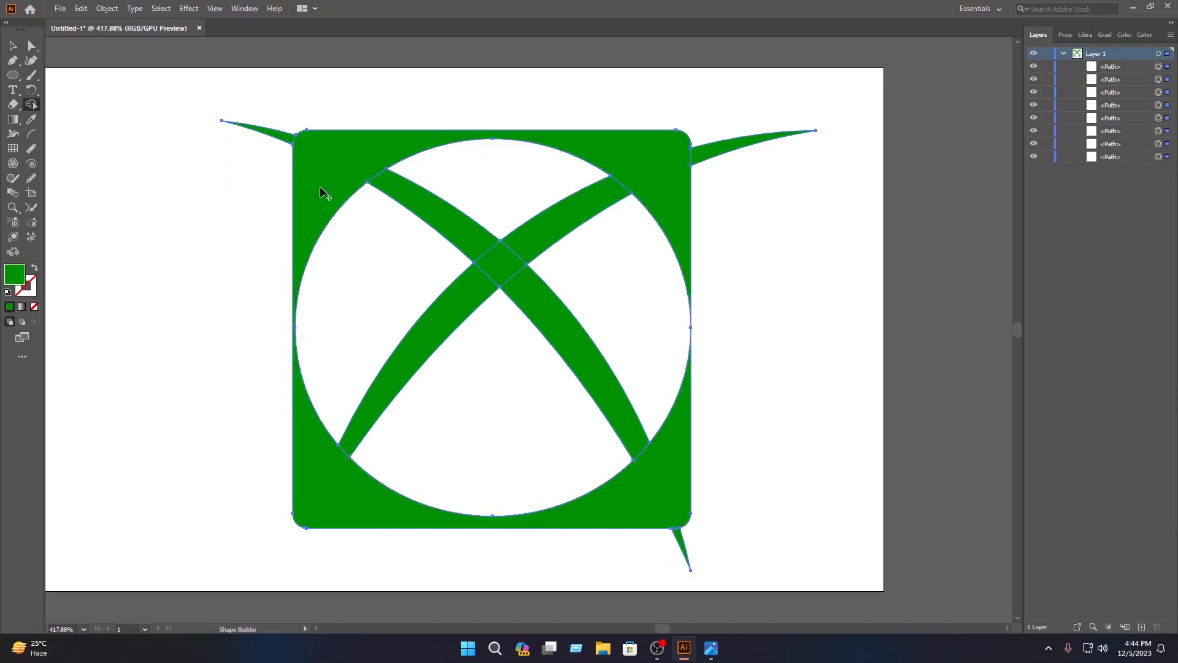
- Delete the crescent tips sticking out beyond the green square with Shape Builder and clear the selection
left_click(274, 136, "alt")
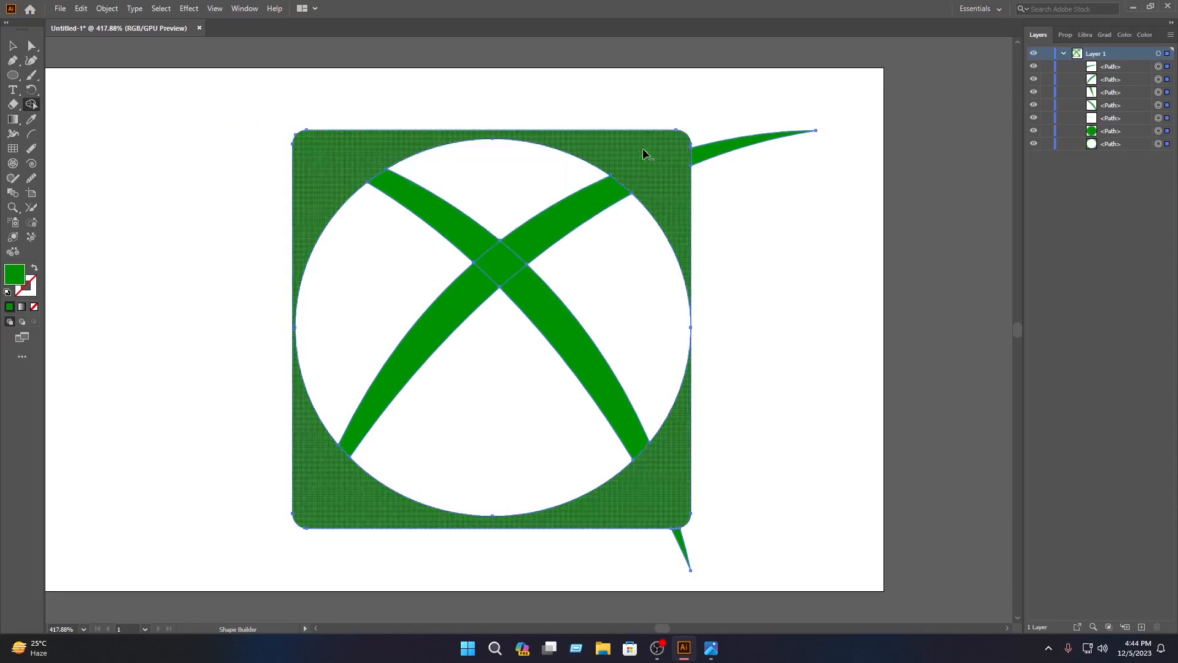
left_click(713, 160, "alt")
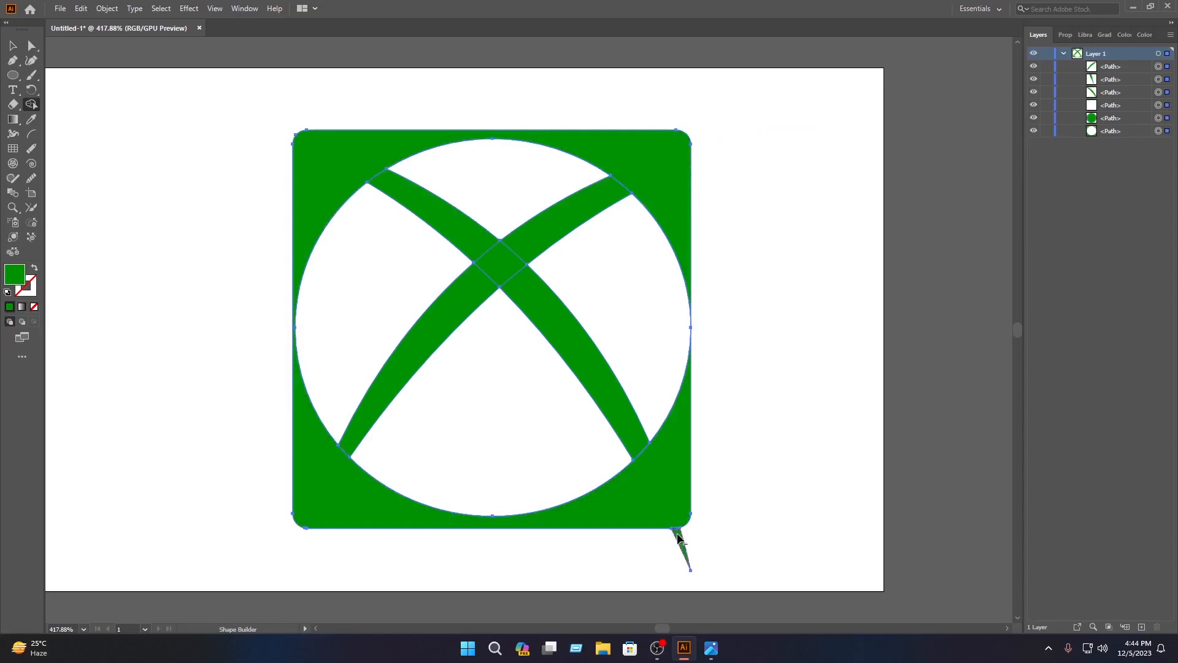
left_click(13, 46)
left_click(823, 288)
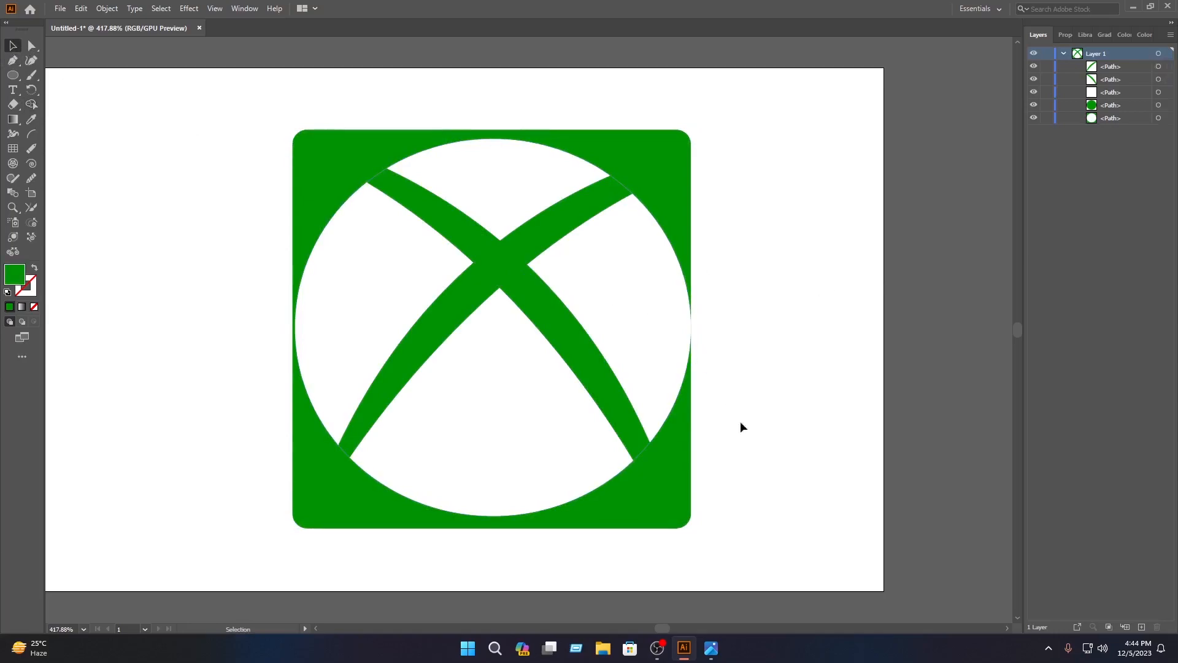
- Select the whole logo and merge the crossing green bands with the surrounding frame using Shape Builder
left_click_drag(780, 550, 288, 87)
left_click(31, 104)
left_click_drag(359, 163, 424, 209)
mouse_move(504, 265)
left_mouse_down()
mouse_move(532, 245)
mouse_move(524, 282)
mouse_move(481, 267)
left_mouse_up()
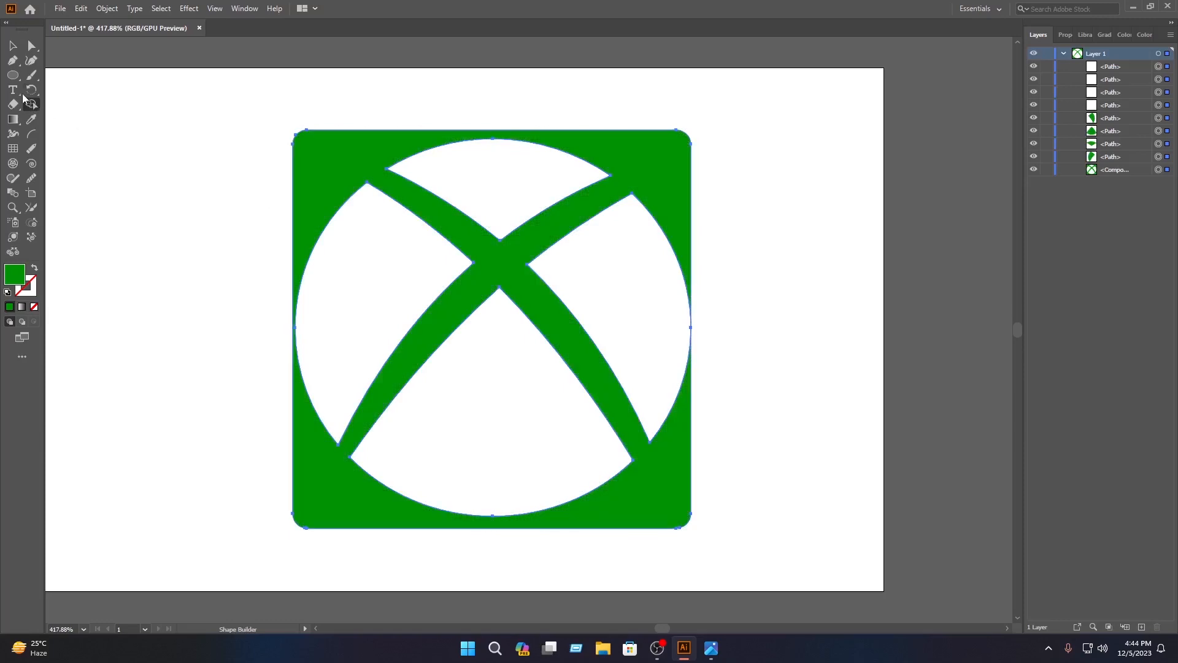
left_click(13, 46)
left_click(141, 109)
- Round the corners of the white segment on the left of the X
left_click(415, 307)
left_click_drag(410, 286, 334, 279)
key("ctrl+z")
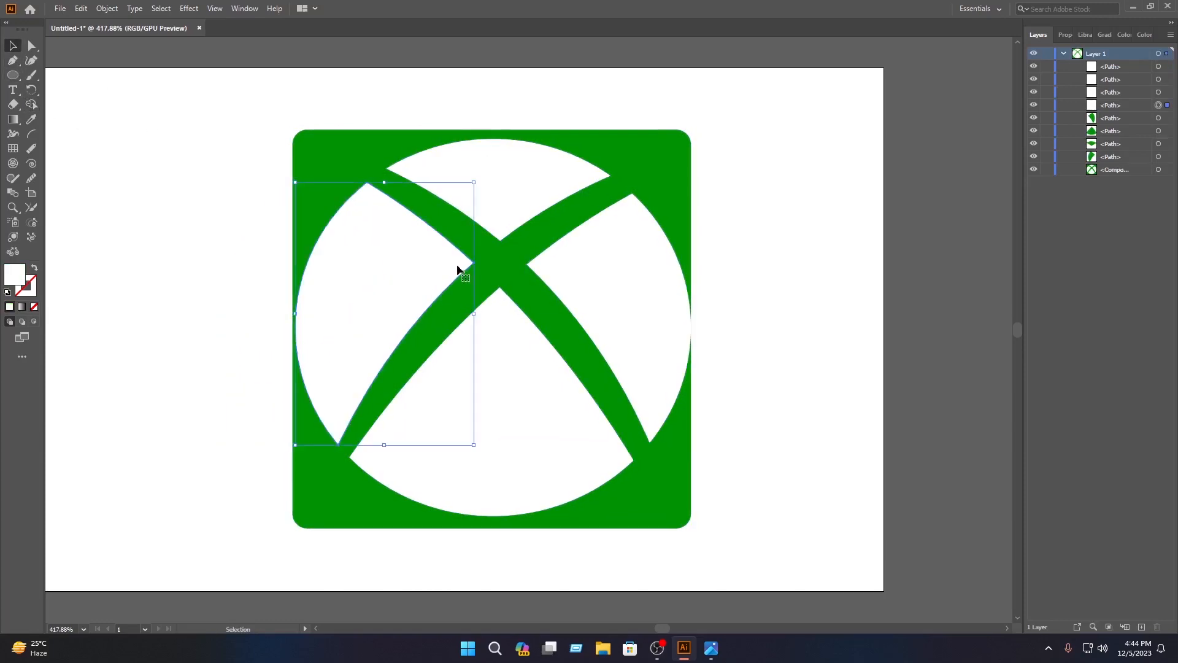
left_click(32, 45)
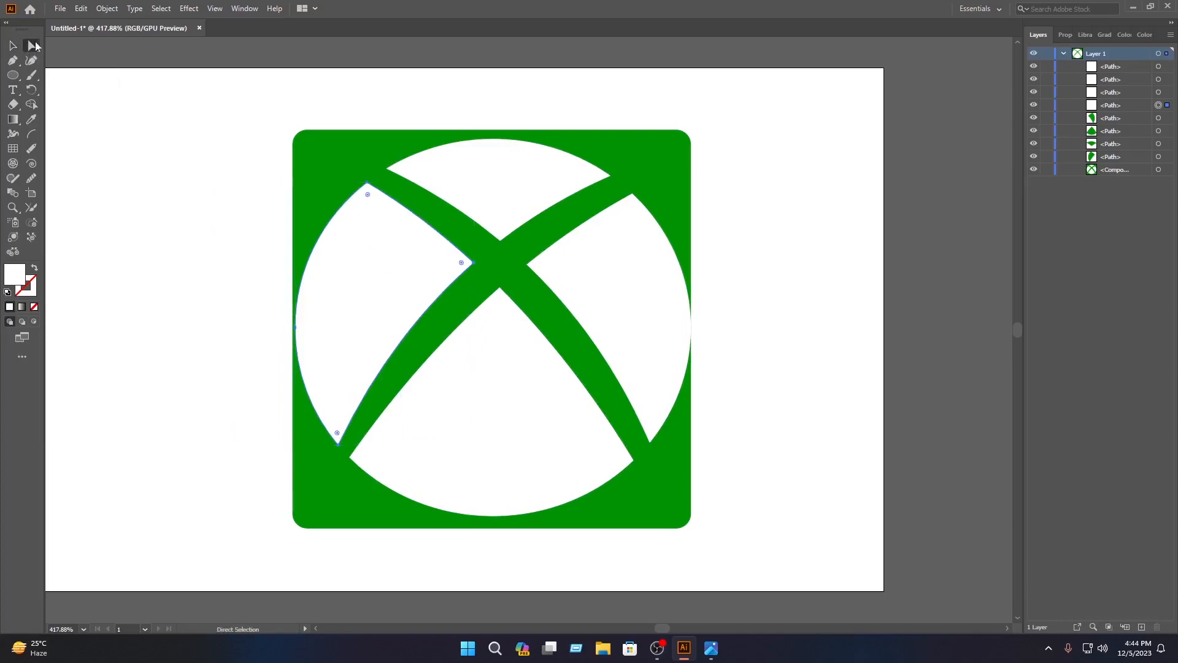
left_click_drag(368, 200, 368, 203)
left_click(10, 48)
left_click(89, 127)
- Round the corners of the white segment above the X by about 0.03 in
left_click(33, 49)
left_click_drag(503, 230, 504, 233)
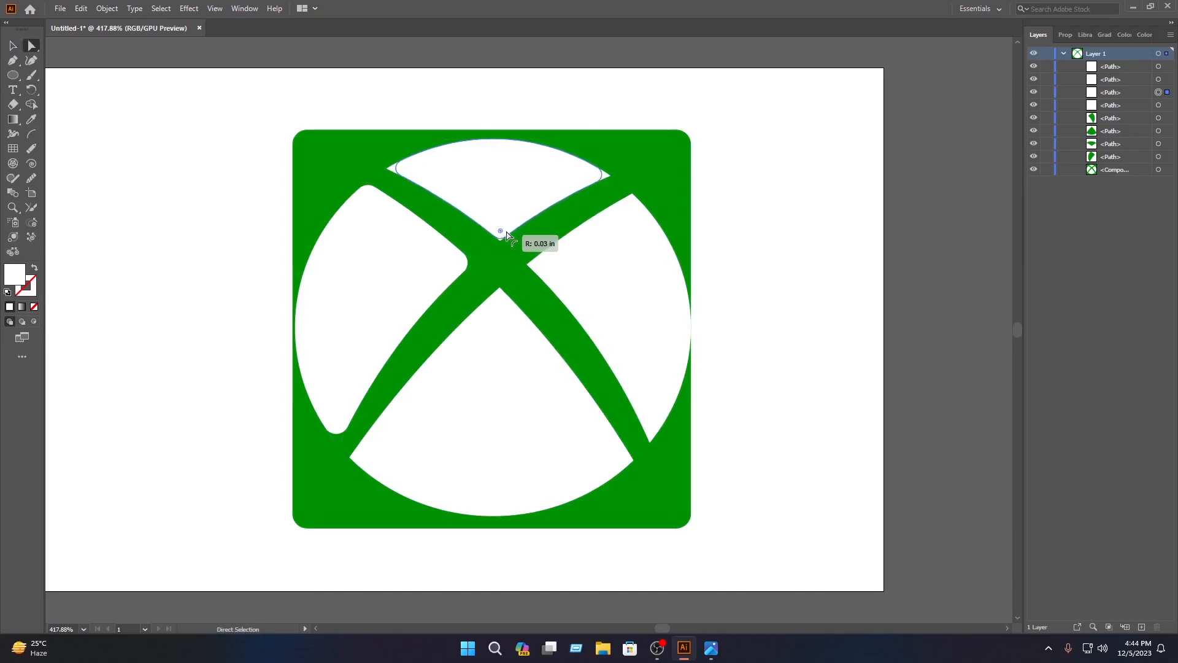
left_click(13, 46)
left_click(164, 142)
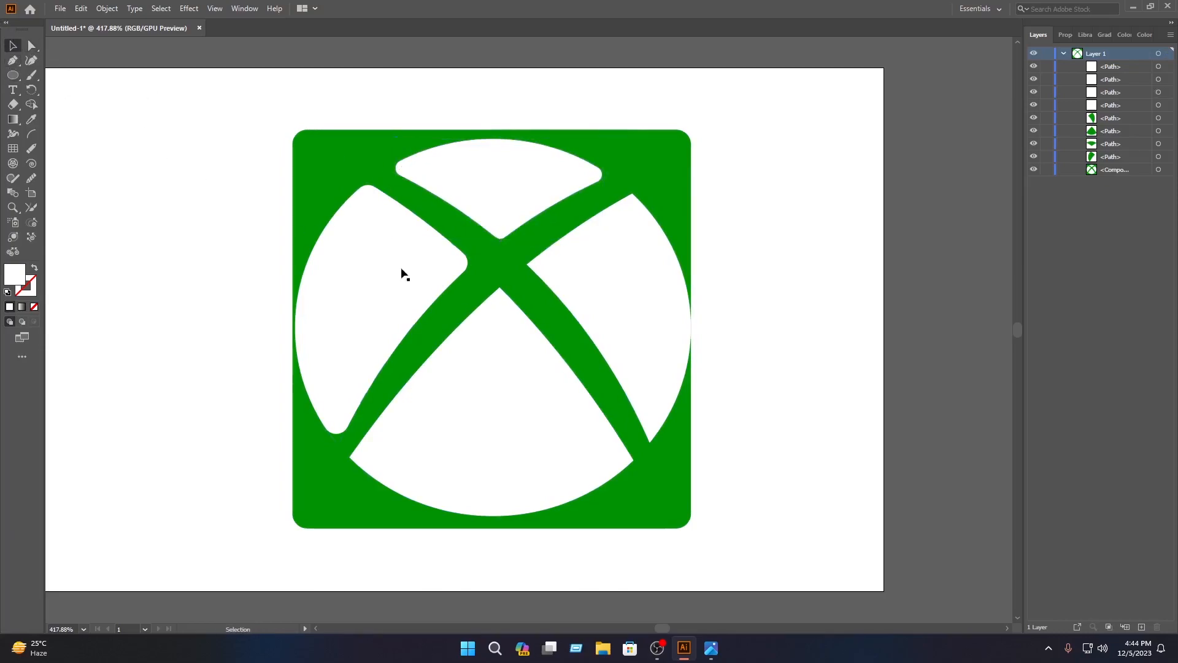
- Round the corners of the white segment on the right of the X
left_click(649, 303)
left_click(32, 45)
left_click_drag(543, 270, 546, 268)
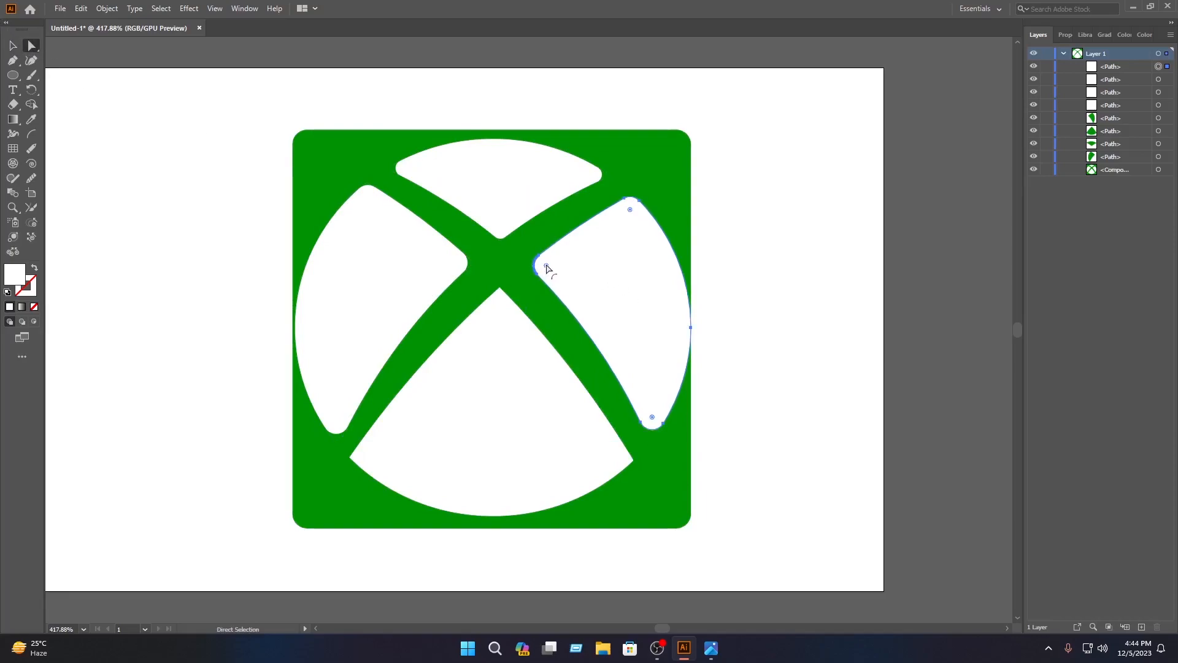
- Tighten the corner rounding of the white segment right of the X and round the corners of the segment below it
left_click_drag(543, 269, 539, 270)
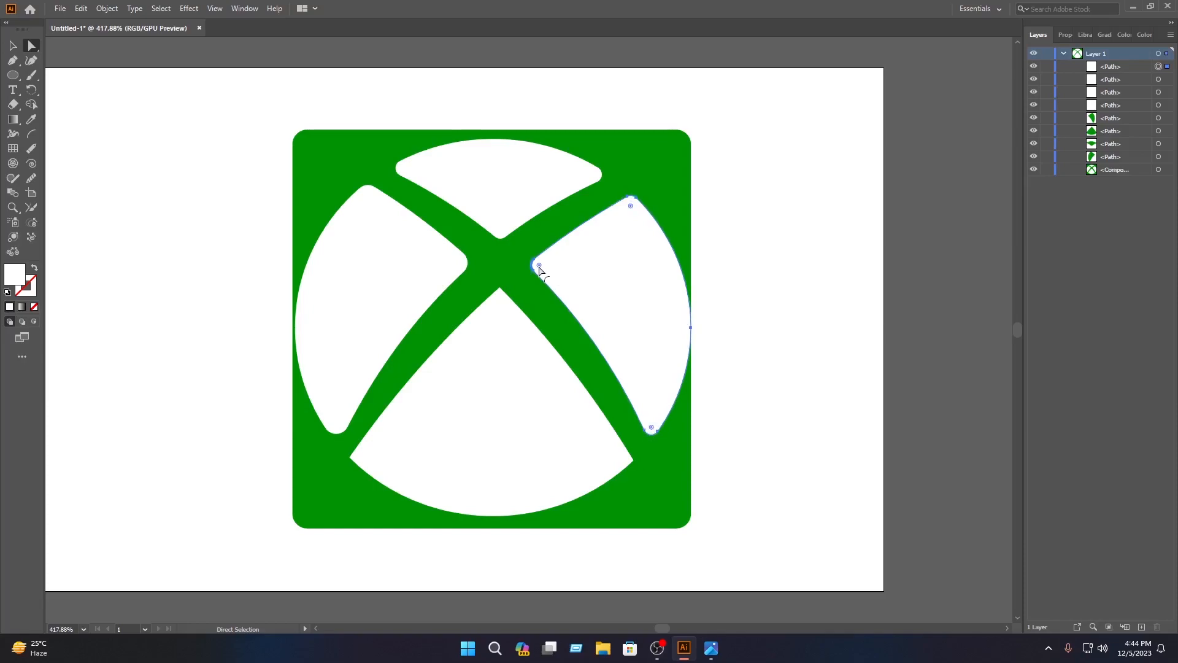
left_click(13, 46)
left_click(227, 288)
left_click(580, 507)
left_click(553, 437)
left_click(31, 45)
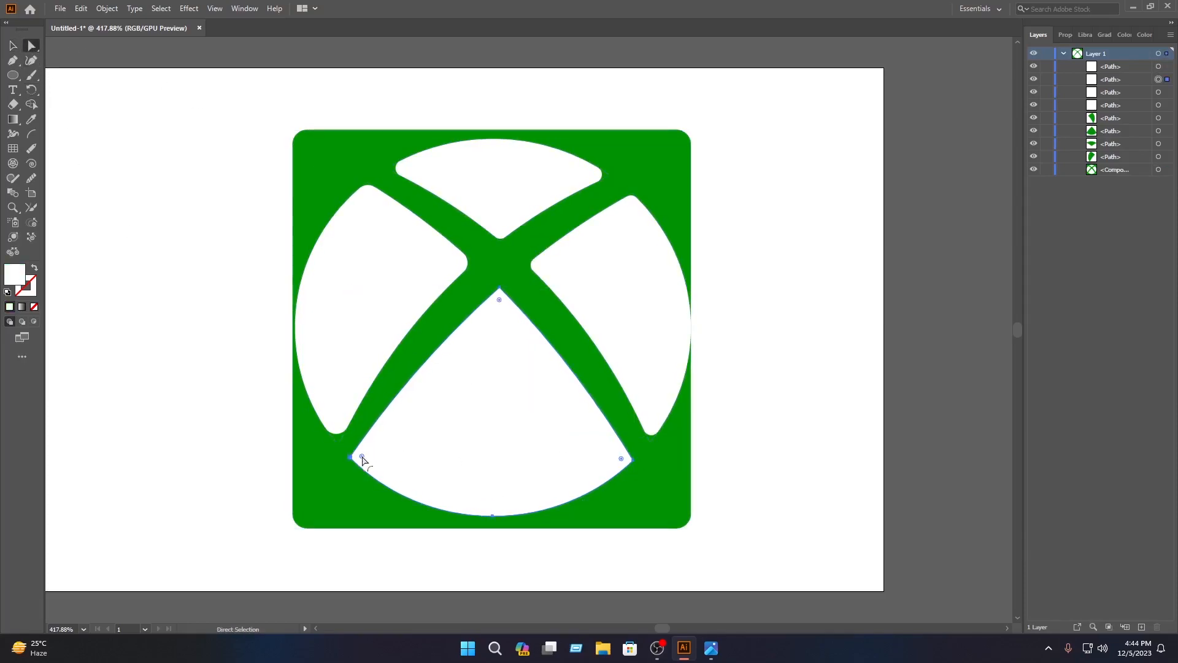
left_click_drag(362, 459, 369, 460)
left_click(12, 45)
left_click(786, 136)
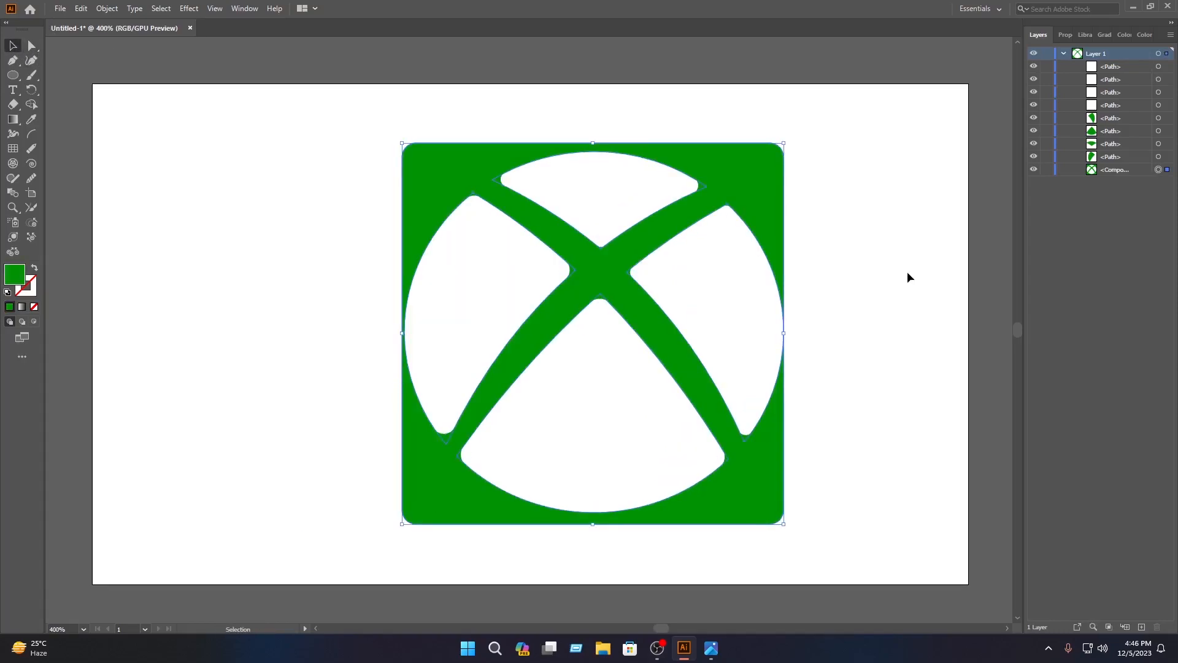
- Lock the green frame shape and move all other paths together off the artboard to its left
left_click(906, 272)
left_click(722, 509)
left_click(1048, 169)
scroll(956, 332, "left", 3)
left_click_drag(892, 515, 553, 138)
left_click_drag(694, 173, 229, 164)
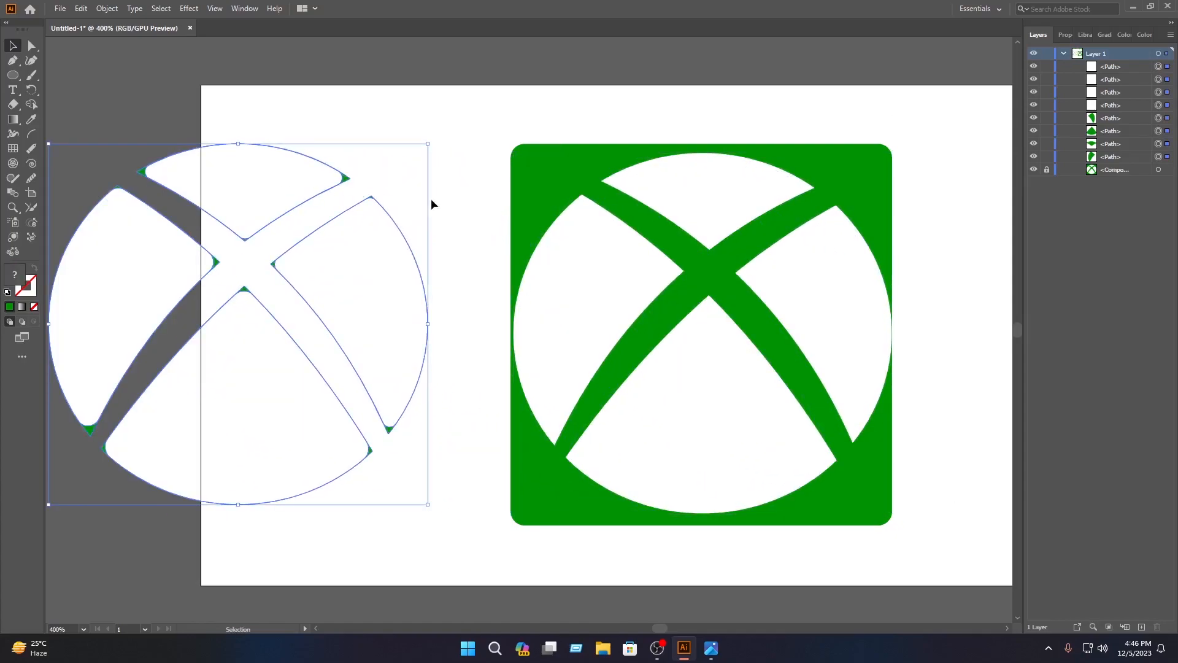
scroll(468, 228, "down", 4)
left_click_drag(415, 208, 284, 207)
left_click(666, 311)
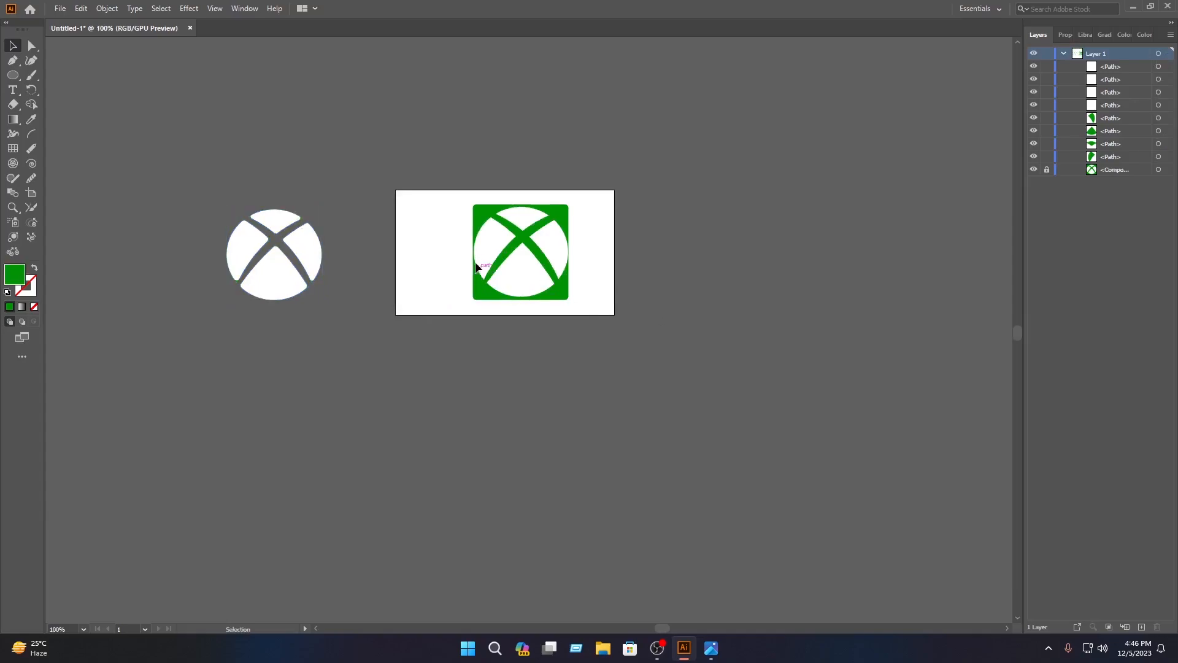
- Select all the moved pieces and remove the green leftovers around the upper segment and the right segment's lower corner using Shape Builder
key("ctrl+a")
scroll(251, 250, "up", 4)
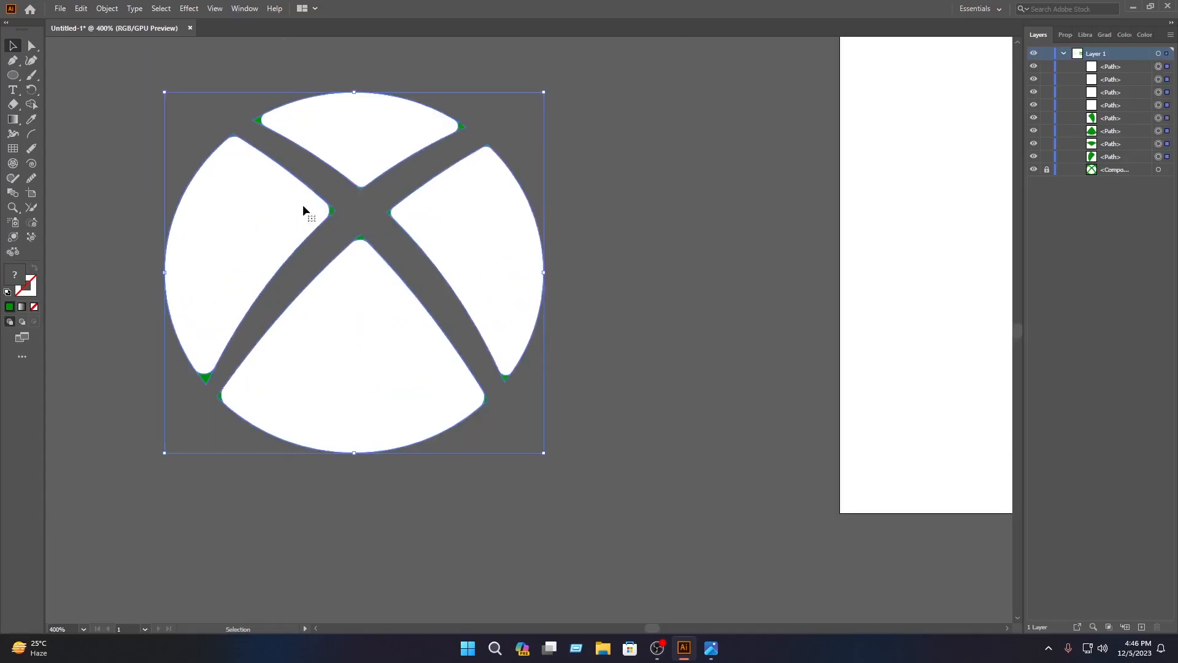
left_click(34, 106)
left_click_drag(257, 123, 482, 135)
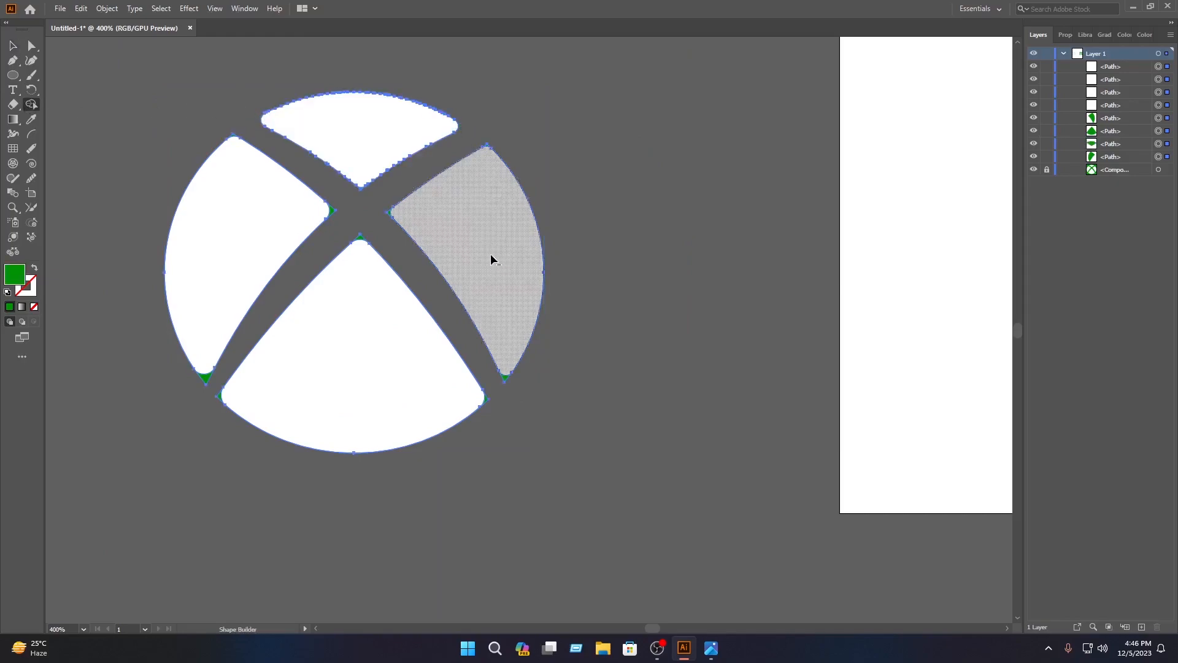
scroll(492, 256, "up", 5)
scroll(502, 310, "down", 4)
left_click_drag(519, 432, 514, 424)
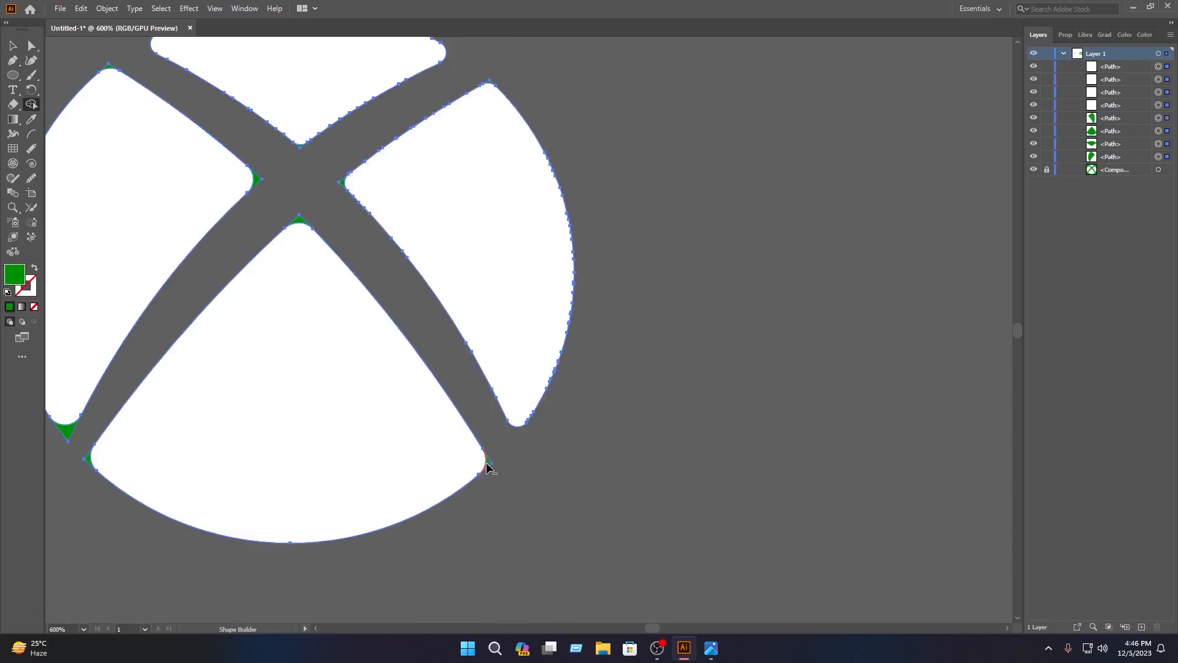
- Remove the remaining green leftovers at the corners of the lower, left and right segments with Shape Builder
left_click_drag(489, 466, 587, 434)
left_click_drag(560, 474, 797, 462)
left_click_drag(294, 426, 309, 406)
left_click(545, 213, "alt")
left_click(499, 174, "alt")
left_click(588, 179, "alt")
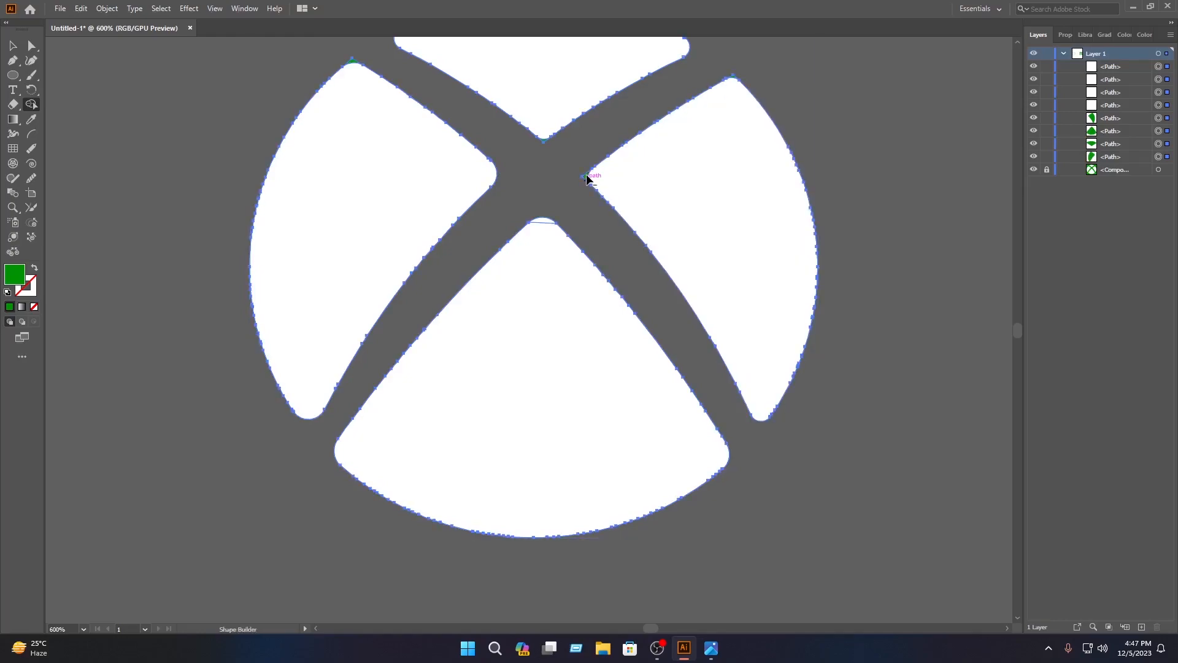
scroll(823, 244, "down", 2)
scroll(823, 244, "up", 4)
scroll(824, 243, "down", 3)
left_click(12, 46)
left_click(945, 299)
- Unlock the green frame and merge its openings into one solid rounded square using Shape Builder
left_click_drag(955, 278, 6, 322)
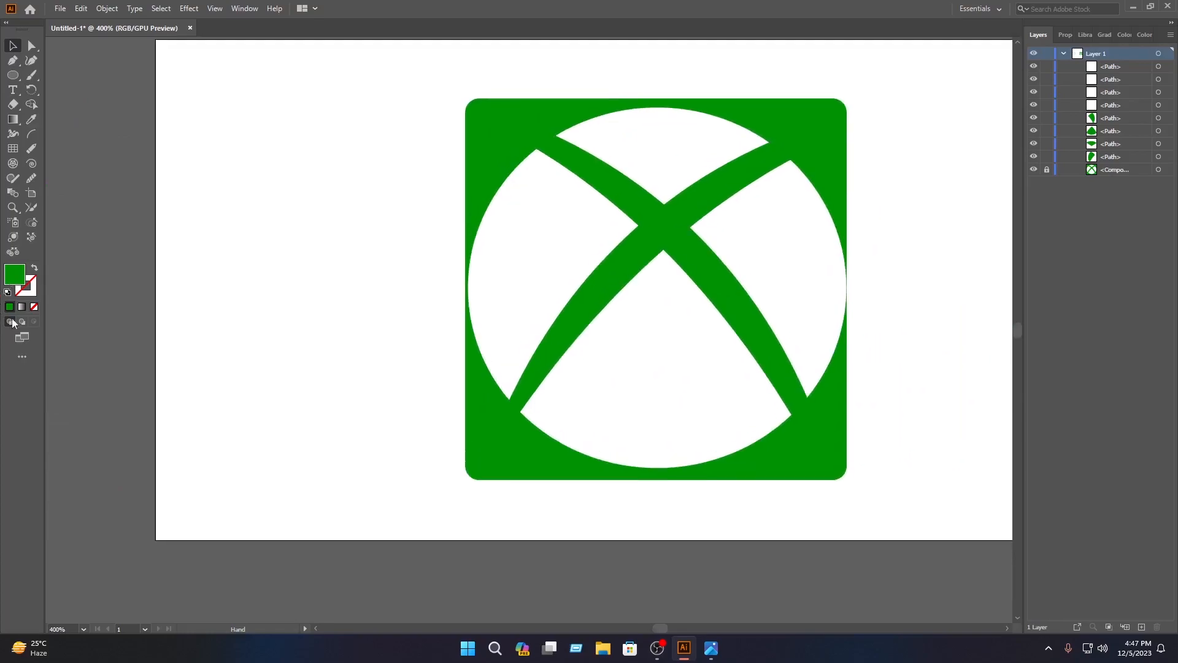
left_click_drag(1000, 255, 470, 320)
left_click_drag(459, 283, 308, 311)
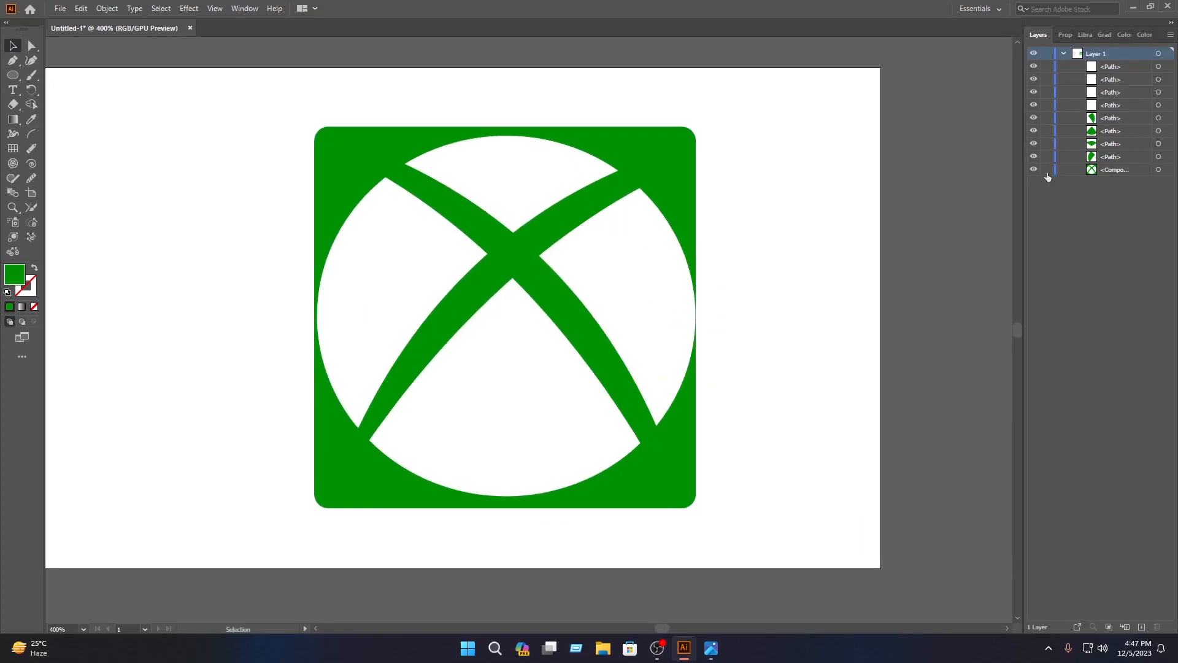
left_click_drag(724, 399, 380, 183)
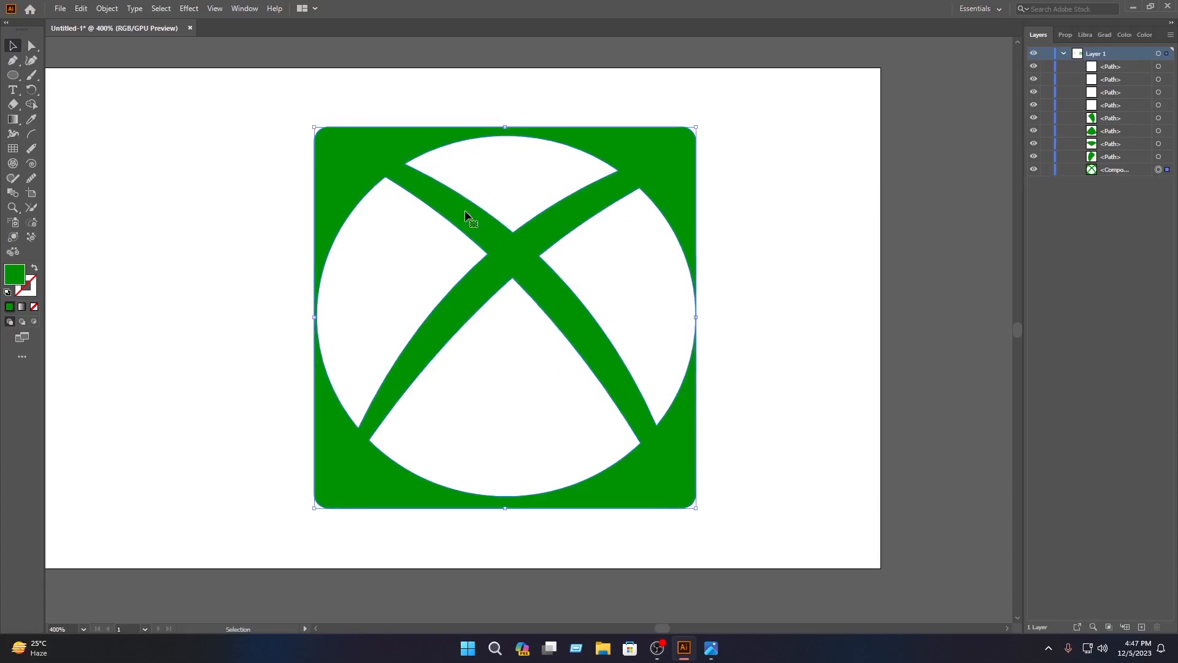
left_click(32, 104)
mouse_move(644, 150)
left_mouse_down()
mouse_move(395, 160)
mouse_move(380, 176)
mouse_move(385, 244)
mouse_move(415, 323)
mouse_move(525, 391)
mouse_move(598, 335)
mouse_move(635, 258)
mouse_move(595, 174)
left_mouse_up()
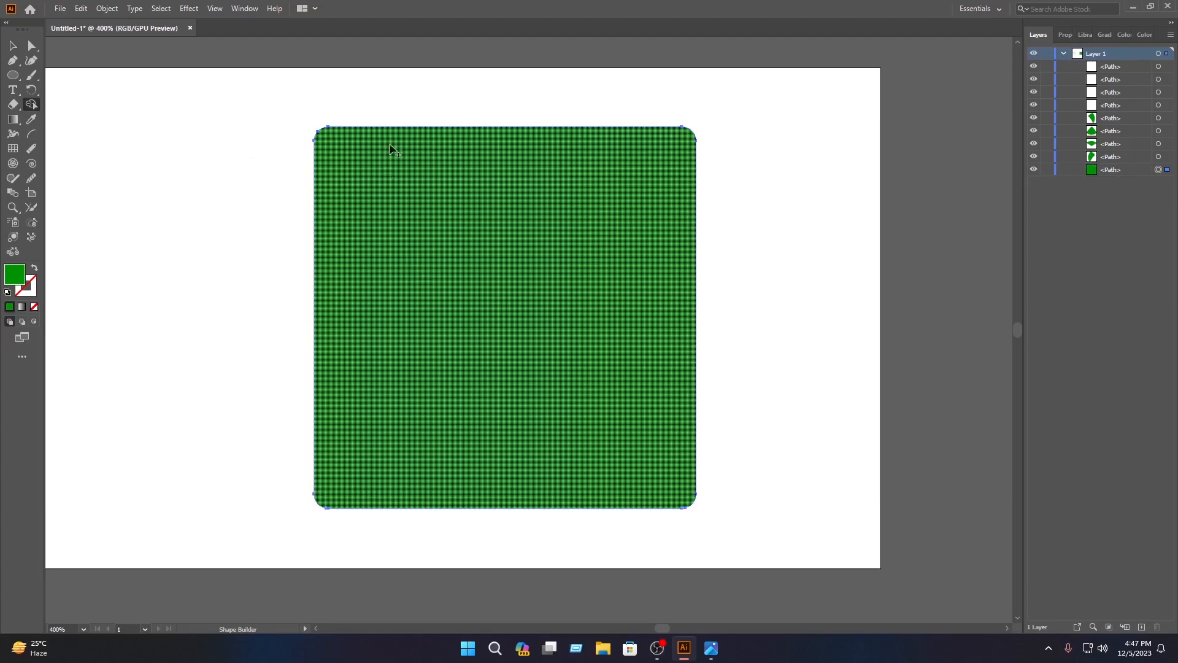
left_click(13, 46)
left_click(172, 206)
- Select the loose white segments and move them together back onto the green rounded square
key("space")
left_click_drag(311, 241, 1104, 197)
left_click_drag(862, 430, 331, 38)
left_click(31, 104)
scroll(632, 221, "up", 5)
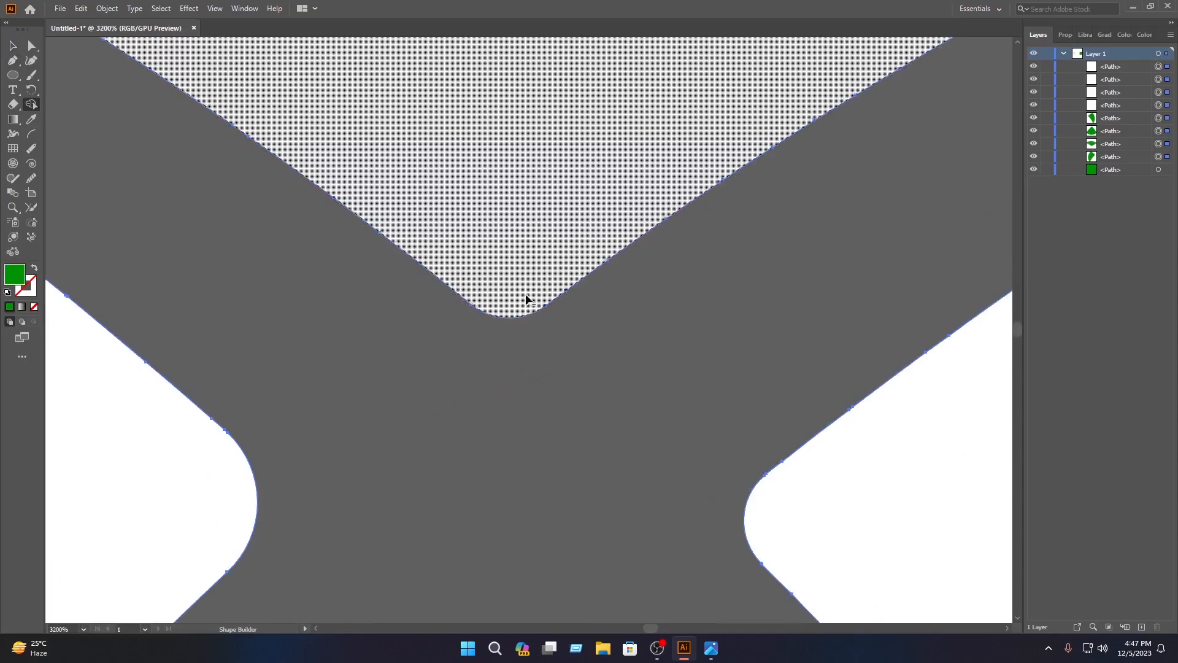
scroll(523, 288, "down", 8)
left_click(14, 47)
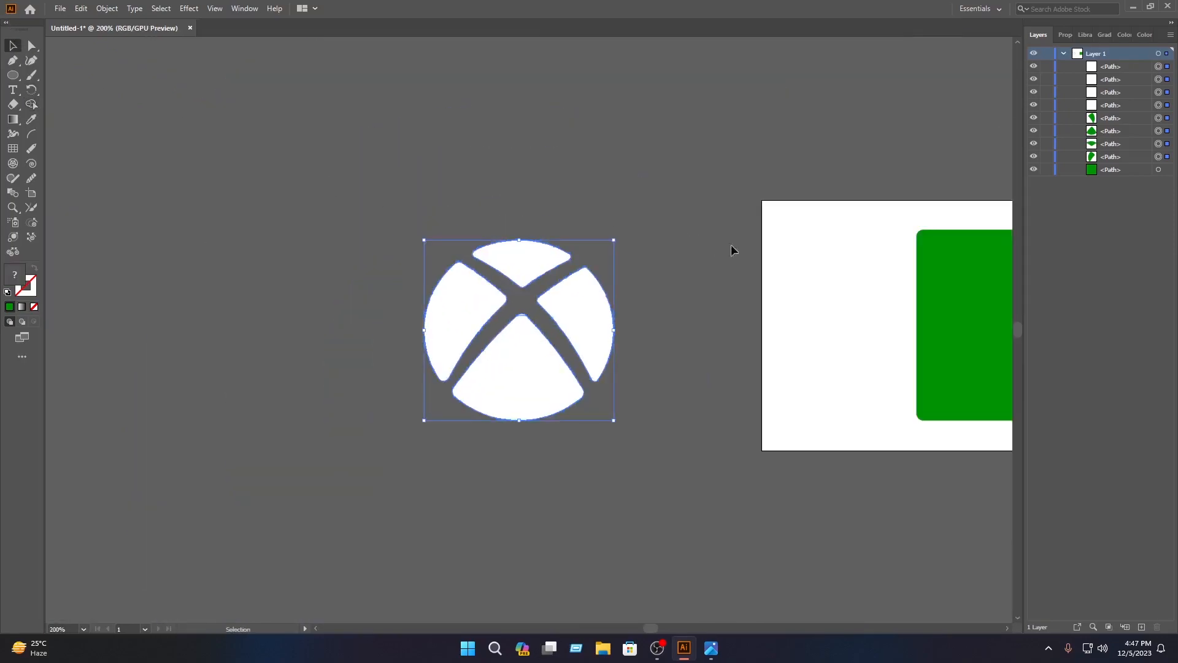
left_click_drag(734, 248, 331, 202)
left_click_drag(185, 213, 680, 213)
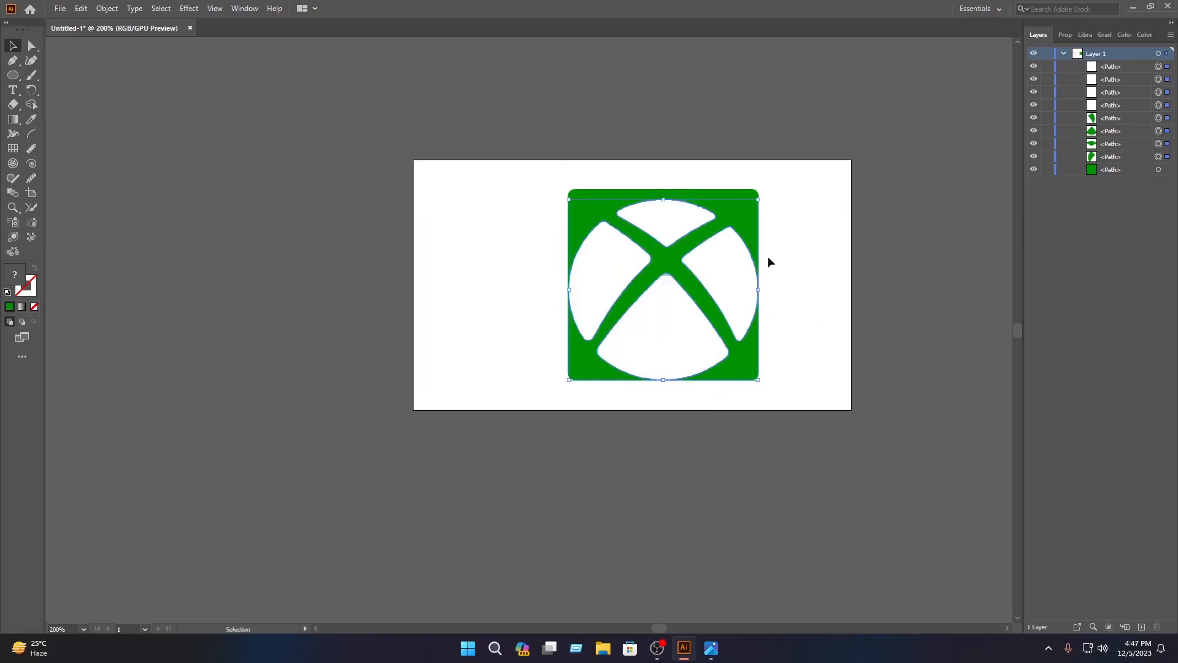
- Scale the white segments down proportionally so a green margin surrounds them inside the square, and clear the selection
left_click_drag(753, 284, 718, 274)
scroll(765, 288, "up", 2)
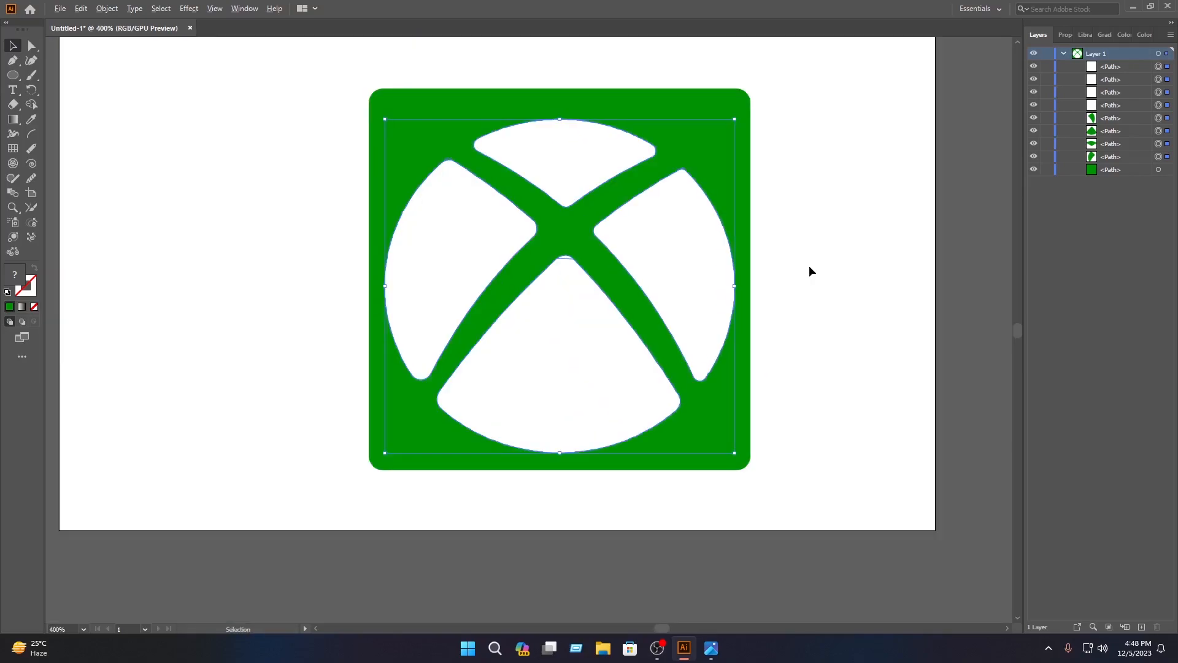
left_click(809, 267)
left_click(689, 256)
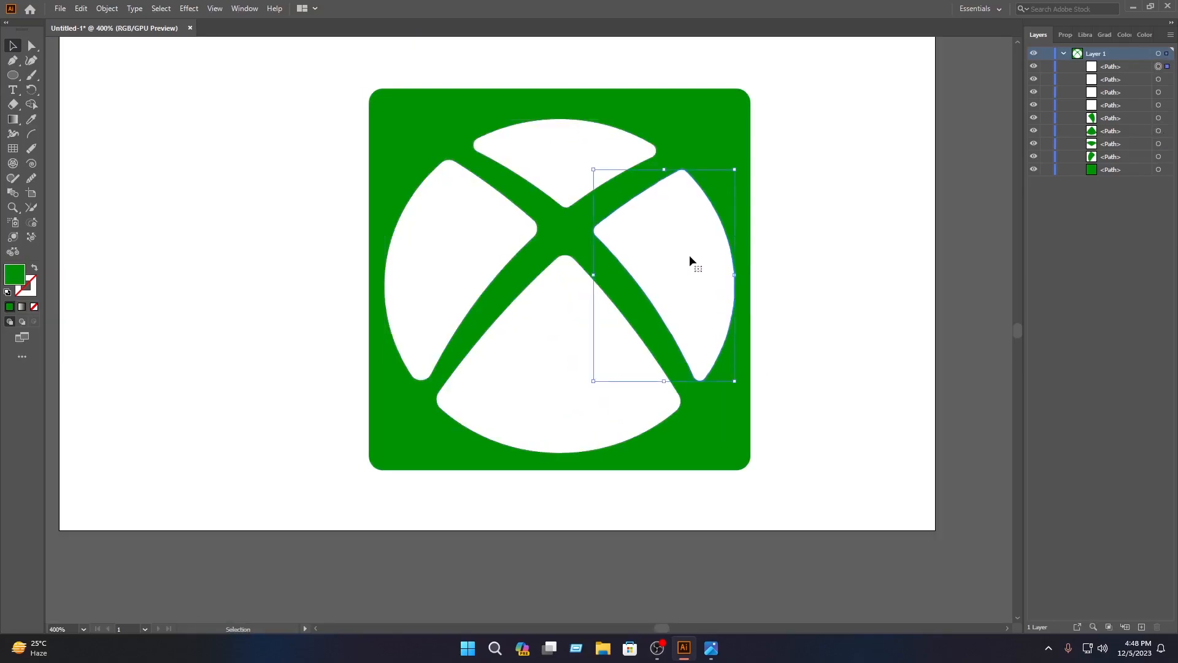
left_click(841, 300)
left_click_drag(794, 407, 530, 279)
left_click(688, 400)
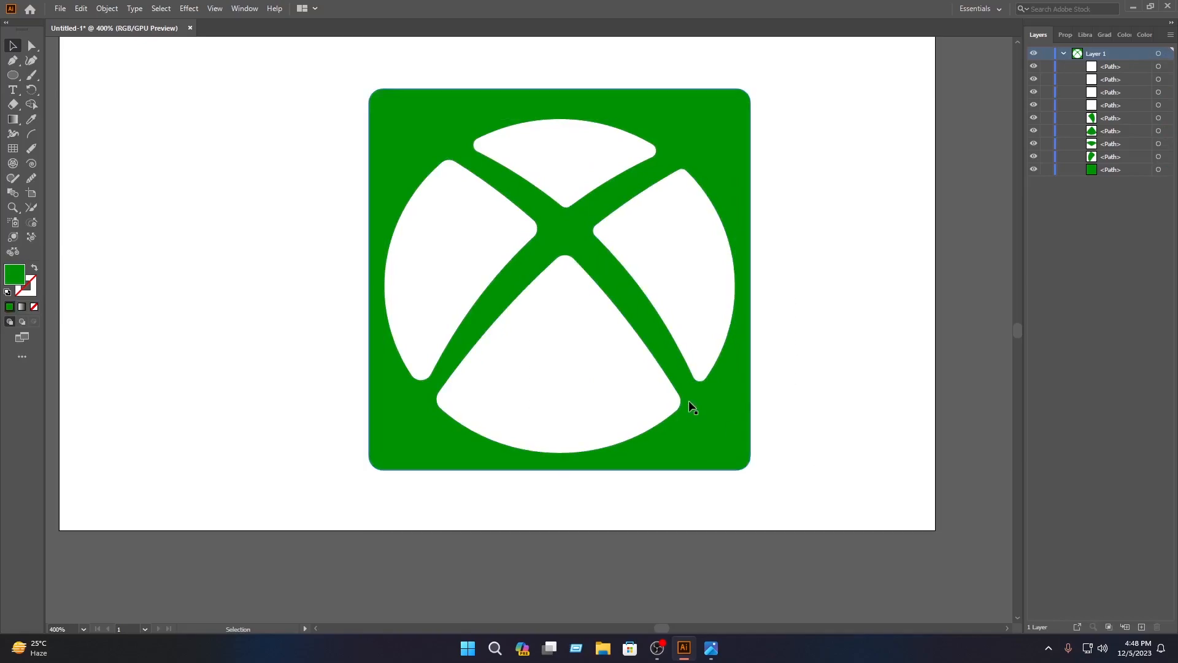
- Lock the green square, scale the white segments down slightly more and centre them within it
left_click(1047, 169)
left_click_drag(656, 439, 465, 171)
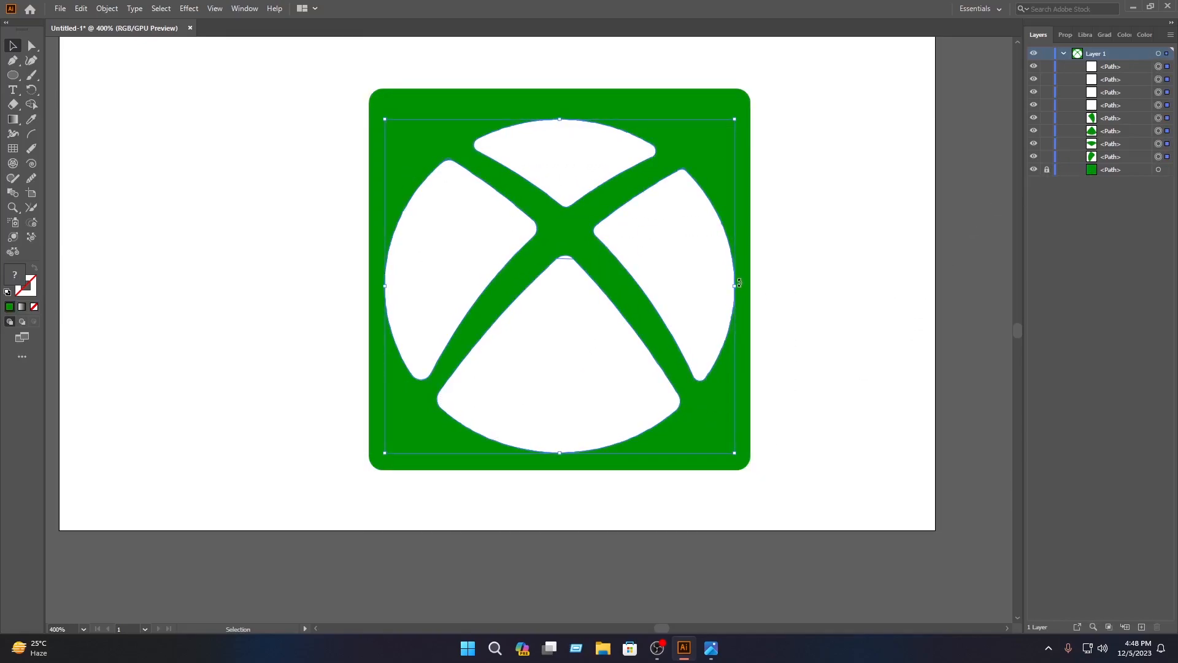
left_click_drag(737, 284, 711, 289)
left_click_drag(647, 257, 694, 247)
left_click(838, 257)
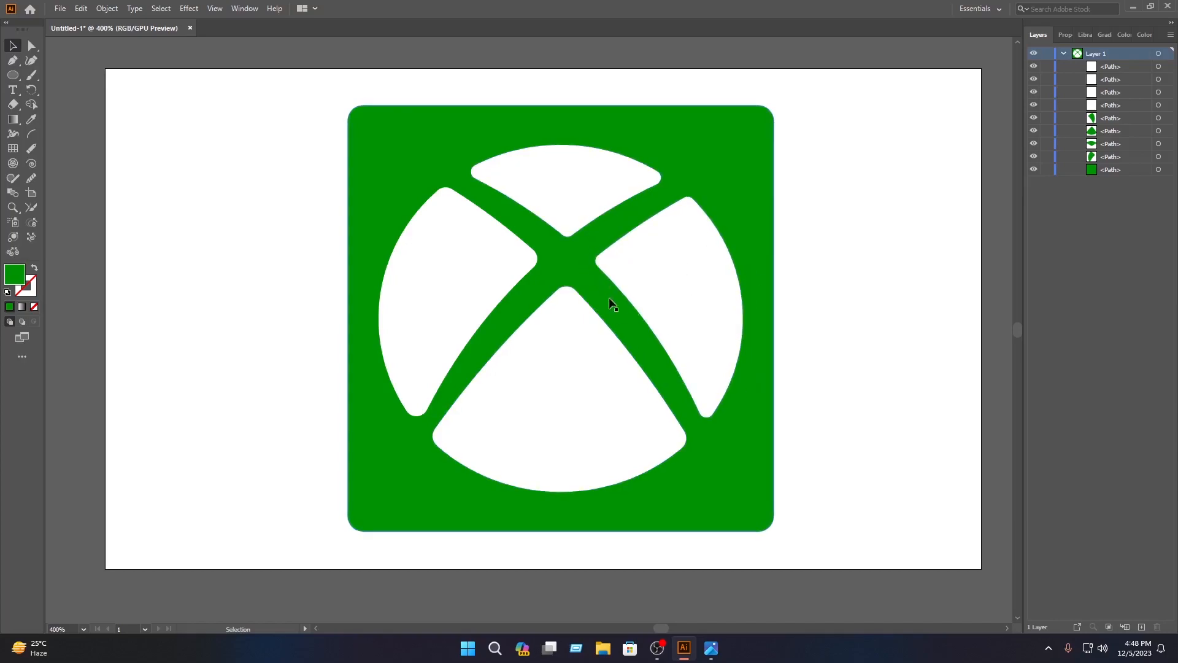
- Export the artwork to the Desktop as a PNG file named "X box logo"
left_click(60, 9)
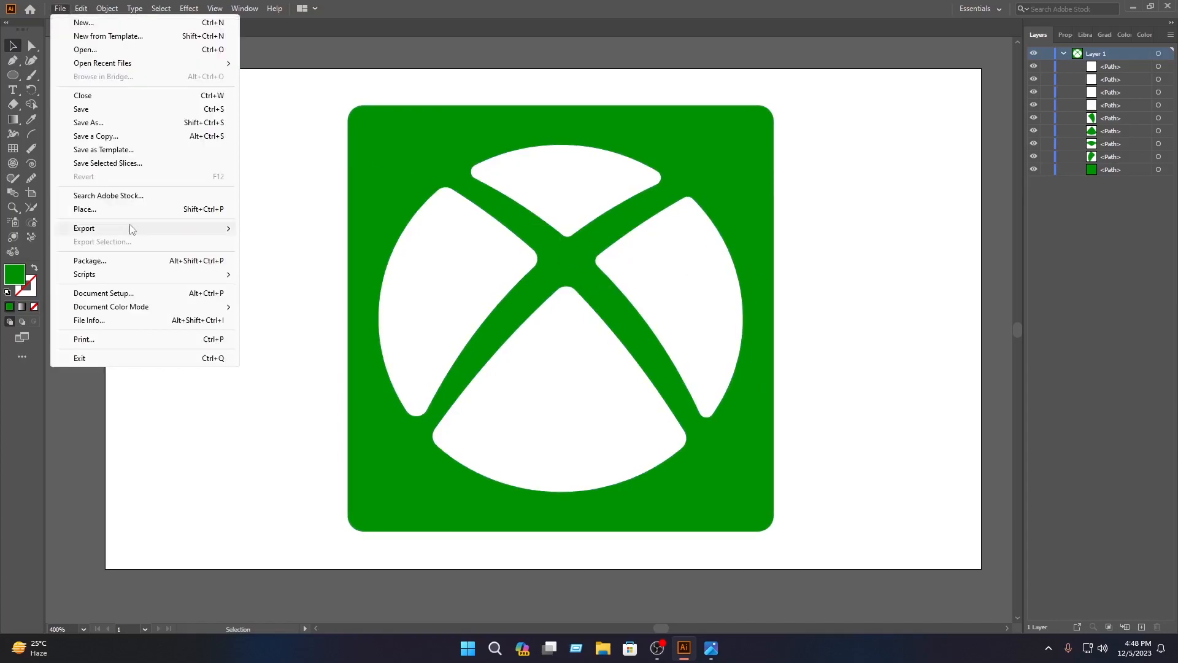
mouse_move(133, 229)
left_click(277, 244)
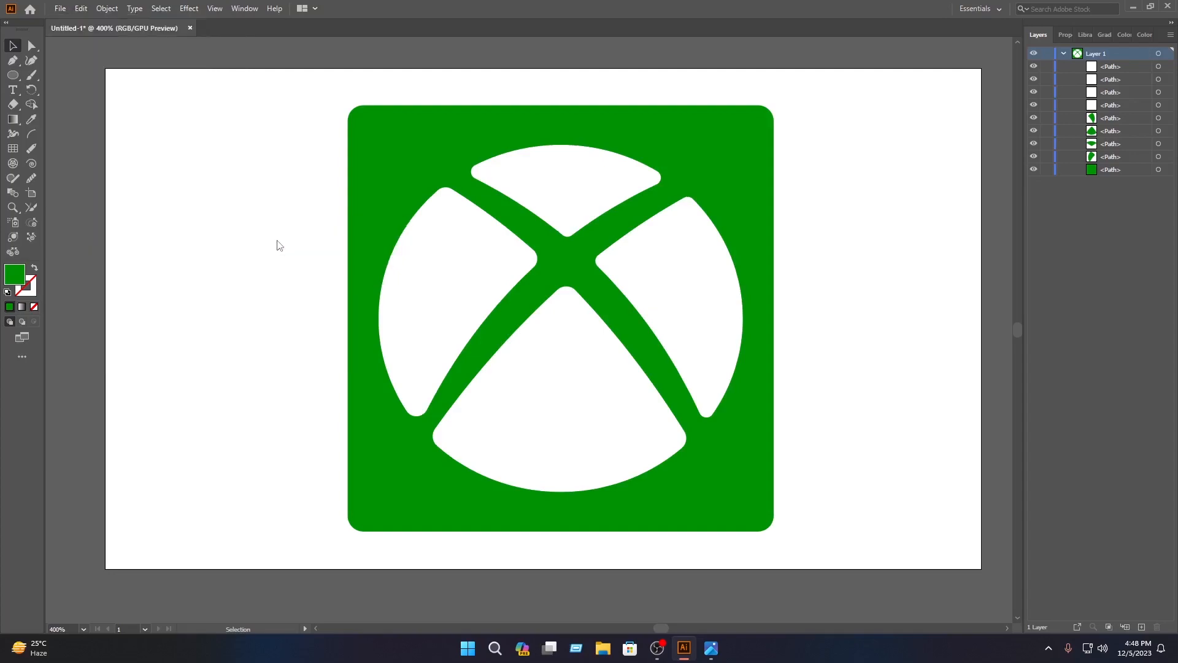
left_click(71, 126)
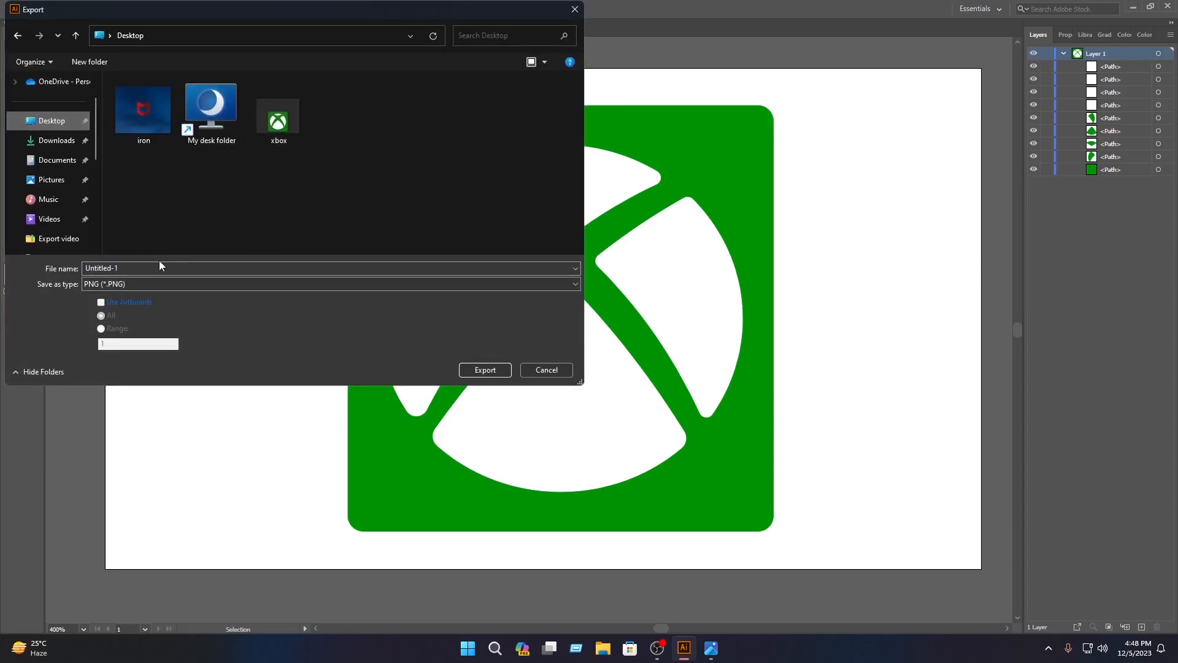
left_click(161, 268)
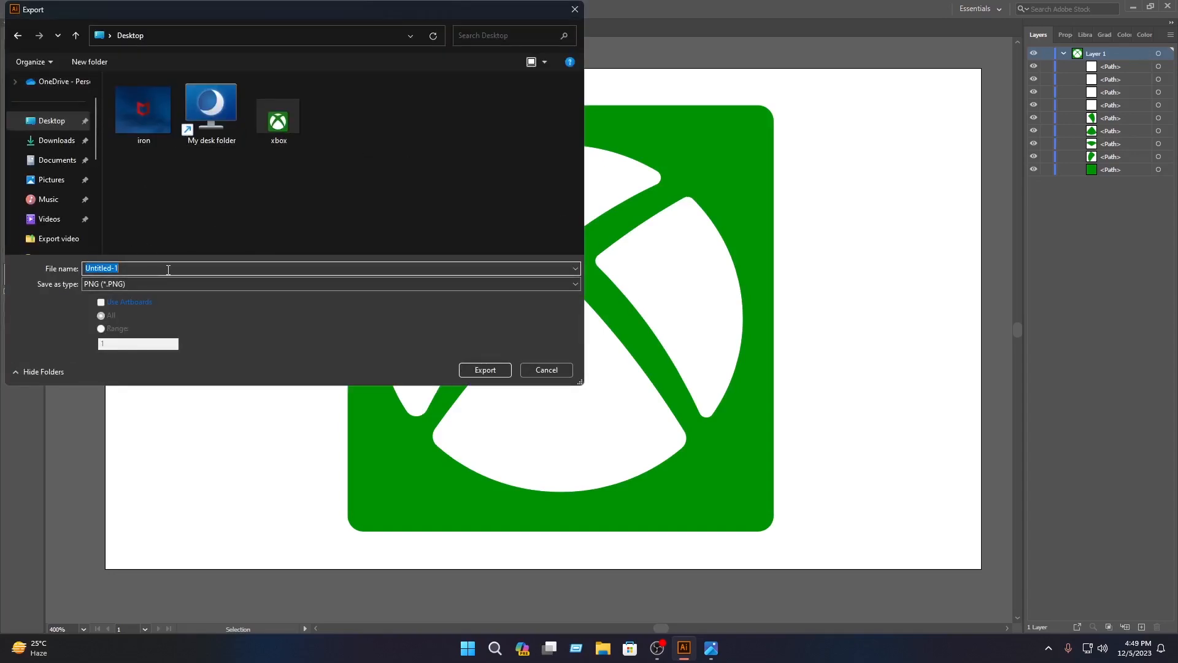
type("X box logo")
left_click(134, 286)
left_click(123, 370)
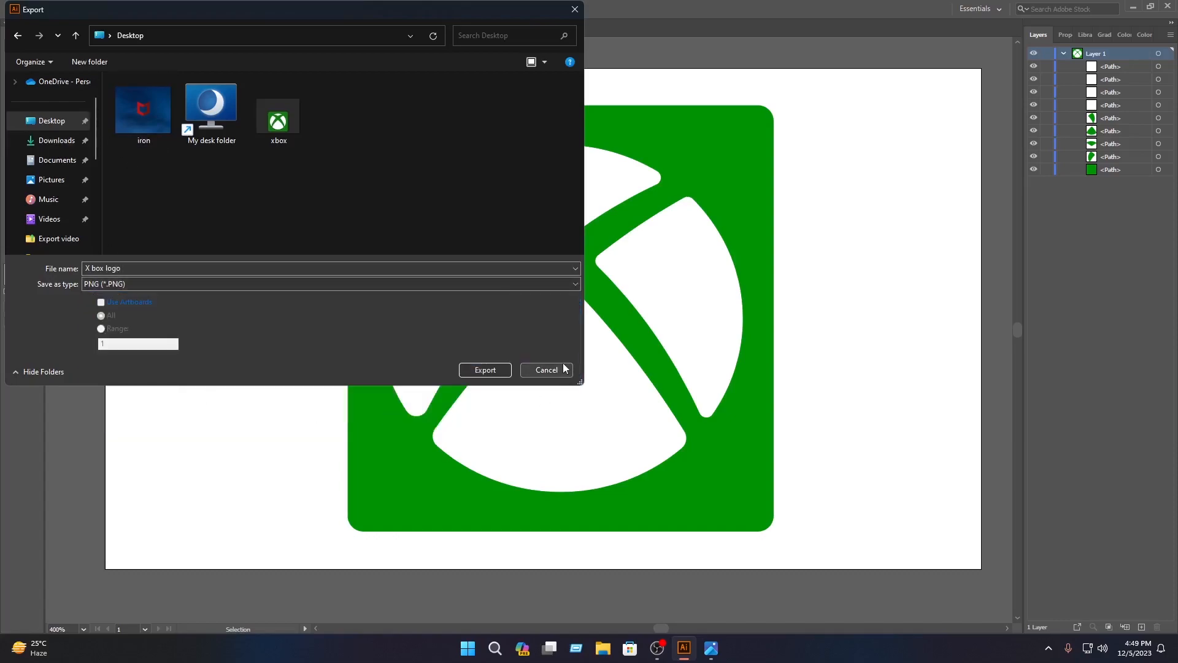
left_click(494, 368)
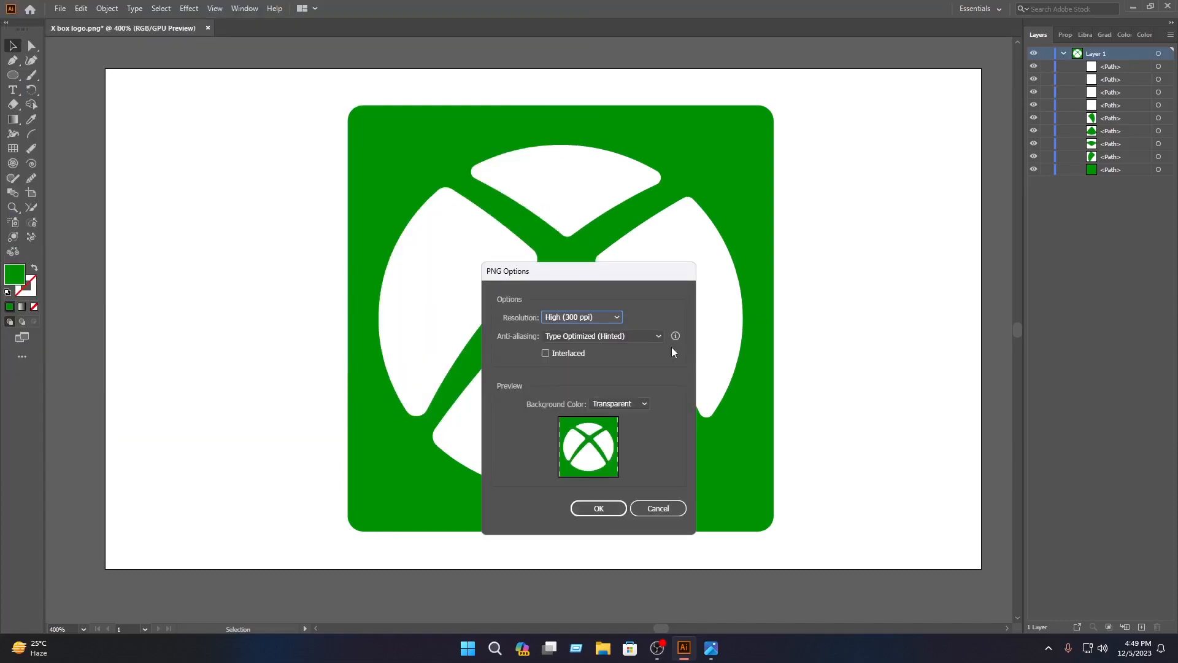
- Set the PNG resolution to High (300 ppi) with a transparent background and complete the export
left_click(601, 317)
left_click(600, 354)
left_click(625, 404)
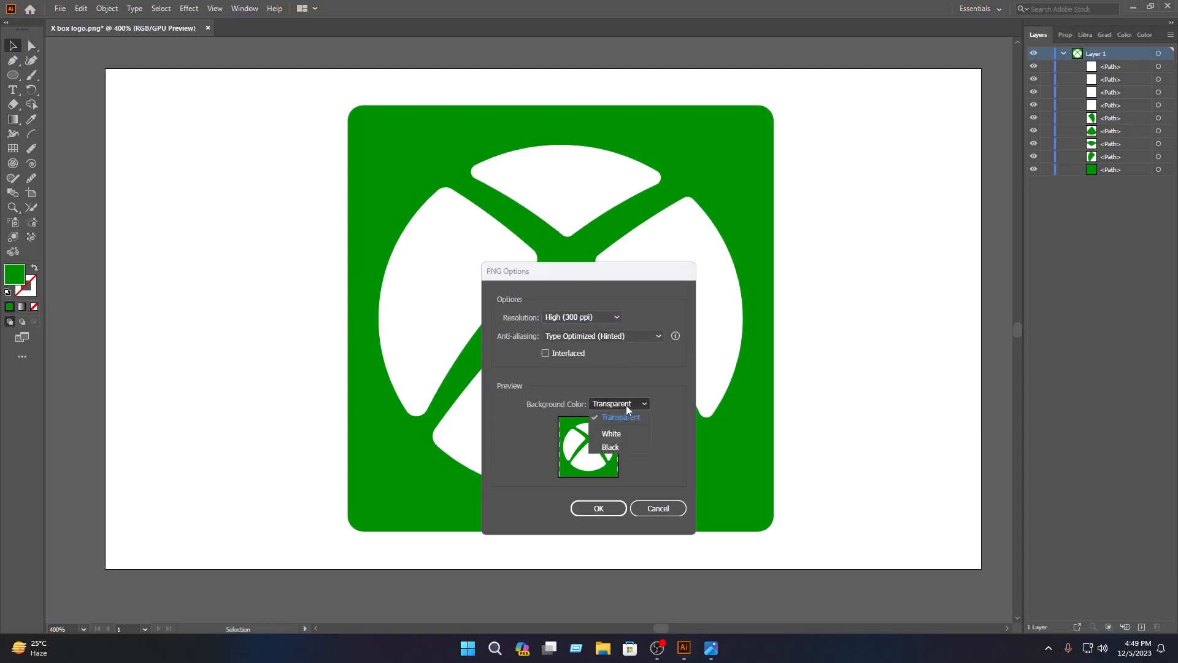
left_click(628, 417)
left_click(598, 508)
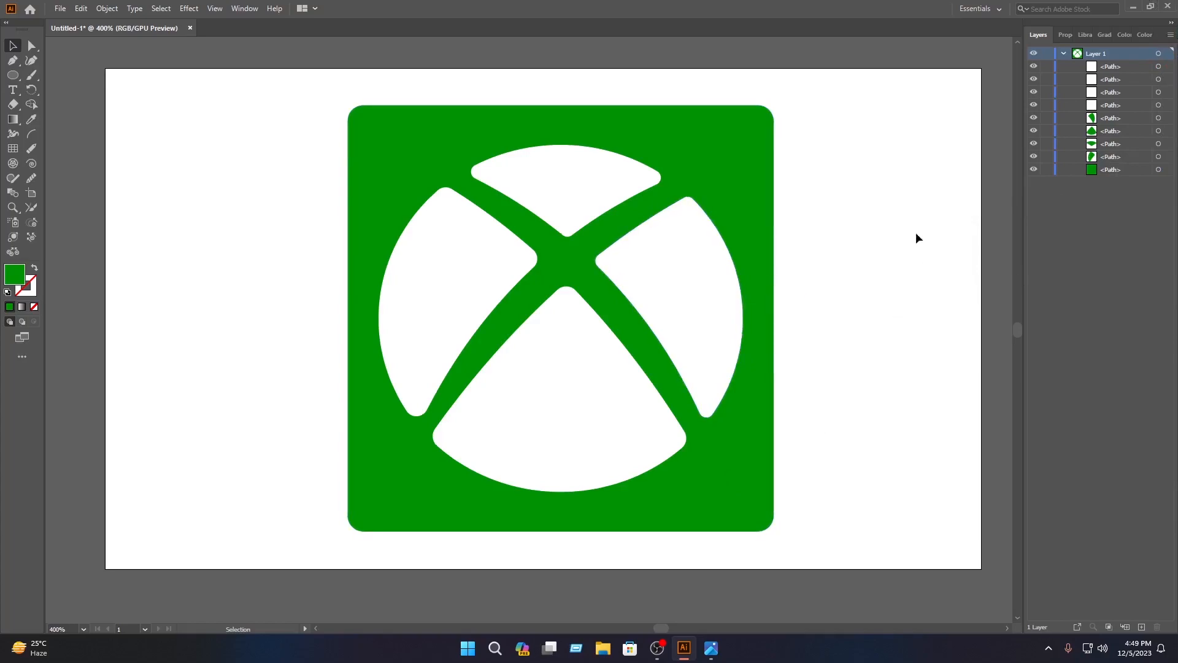
- Switch to Adobe Photoshop 2020 and open the recent file 3rd thumbail of logo.psd
mouse_move(1157, 126)
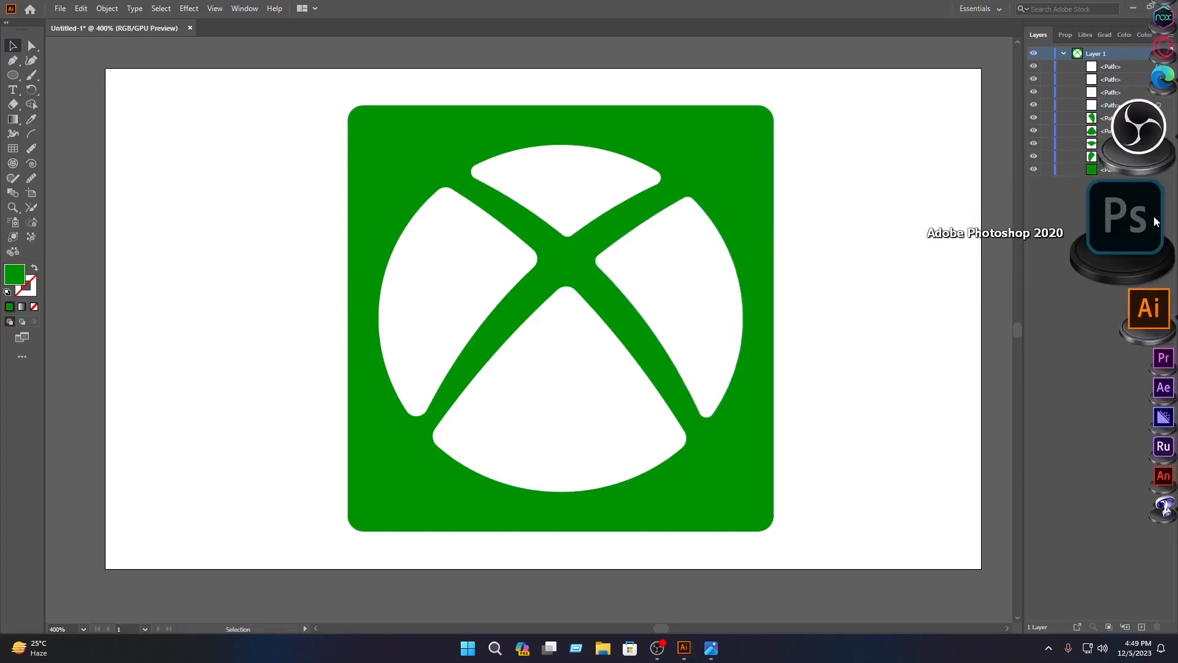
left_click(1152, 222)
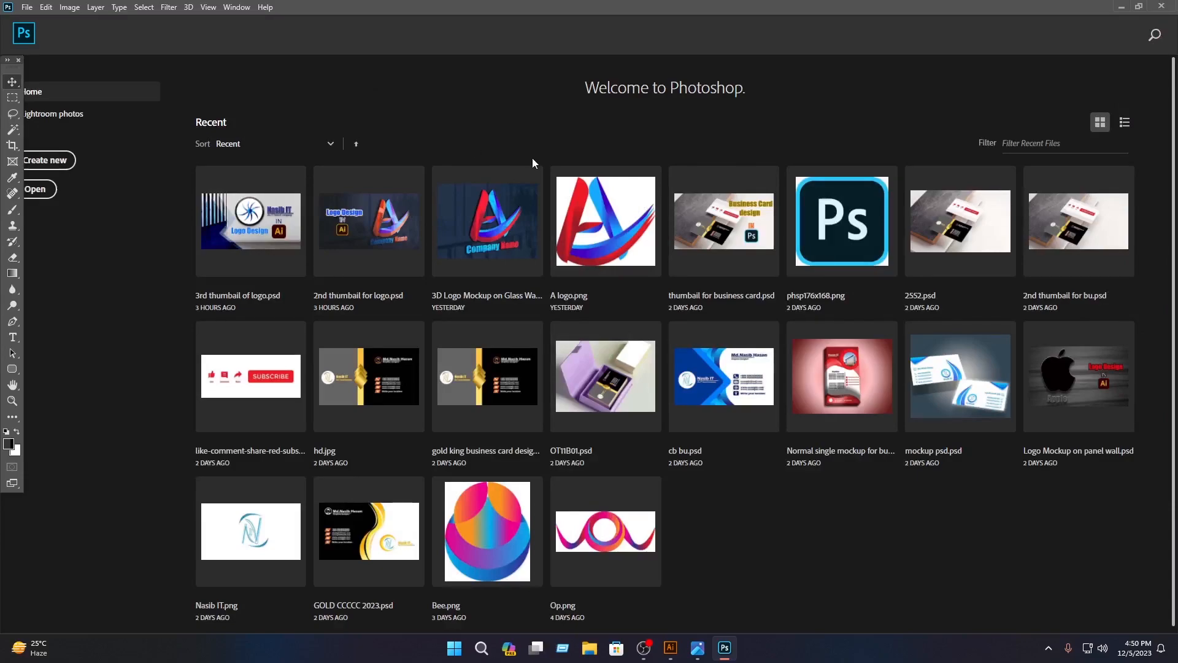
left_click(230, 213)
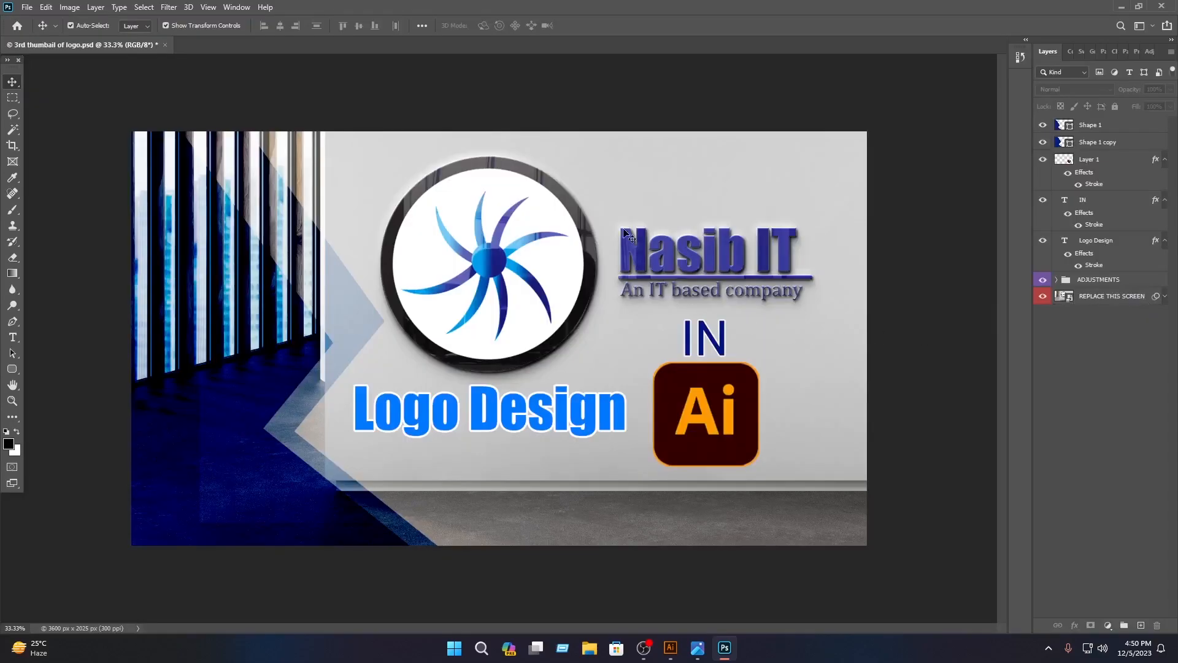
- Open the contents of the REPLACE THIS SCREEN smart object and of the REPLACE THIS LOGO smart object inside it
left_click(1064, 297)
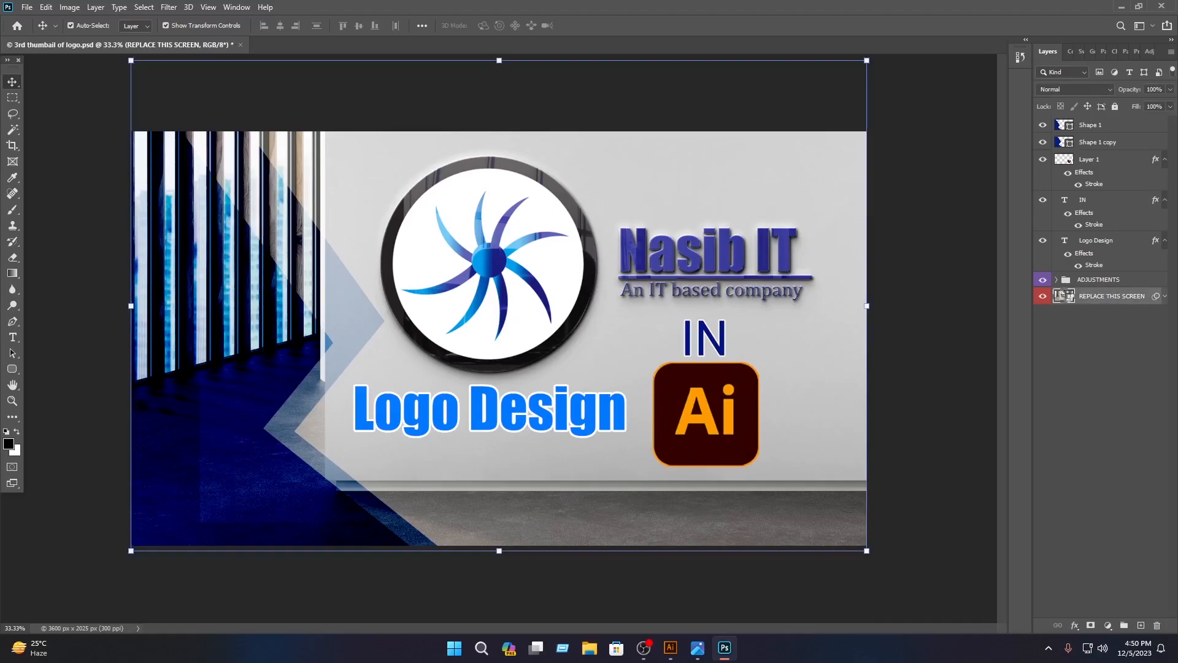
double_click(1062, 295)
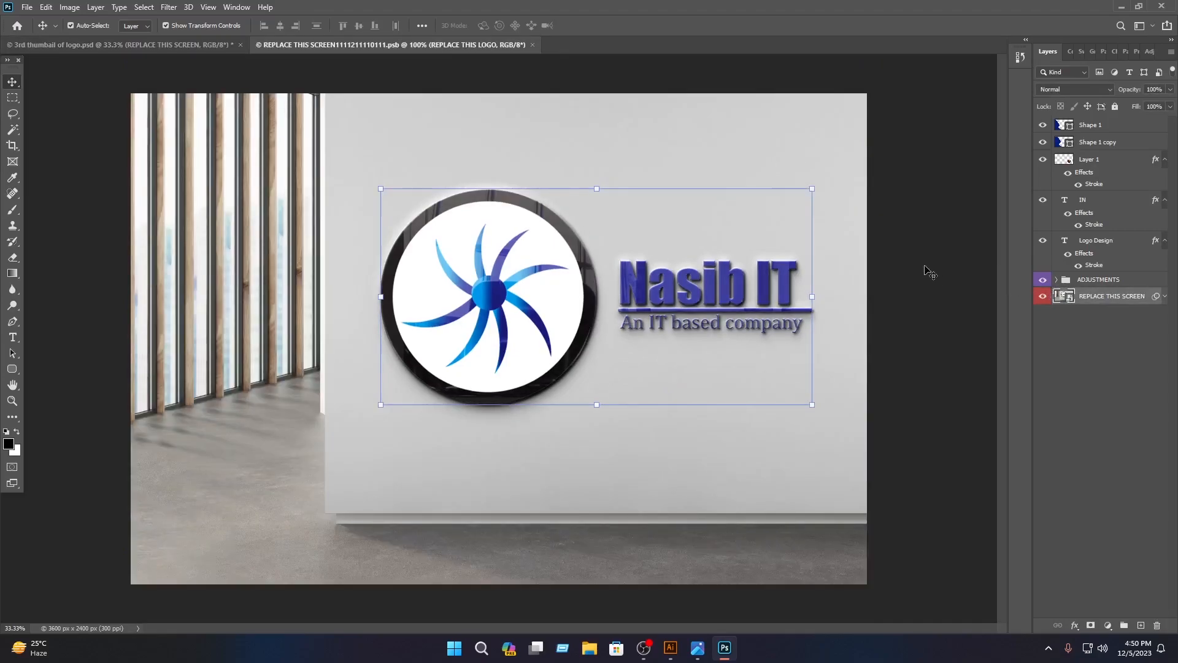
double_click(1065, 127)
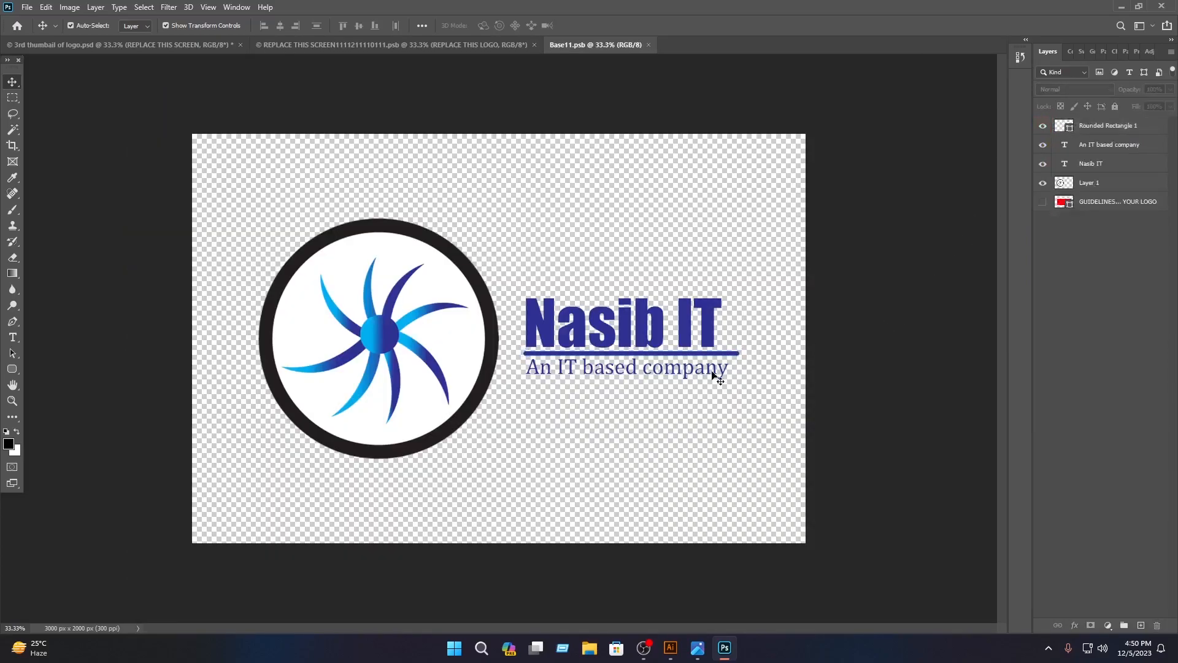
- Delete the old circular emblem from the Base11.psb canvas and open X box logo.png from the Desktop
left_click(437, 403)
key("Delete")
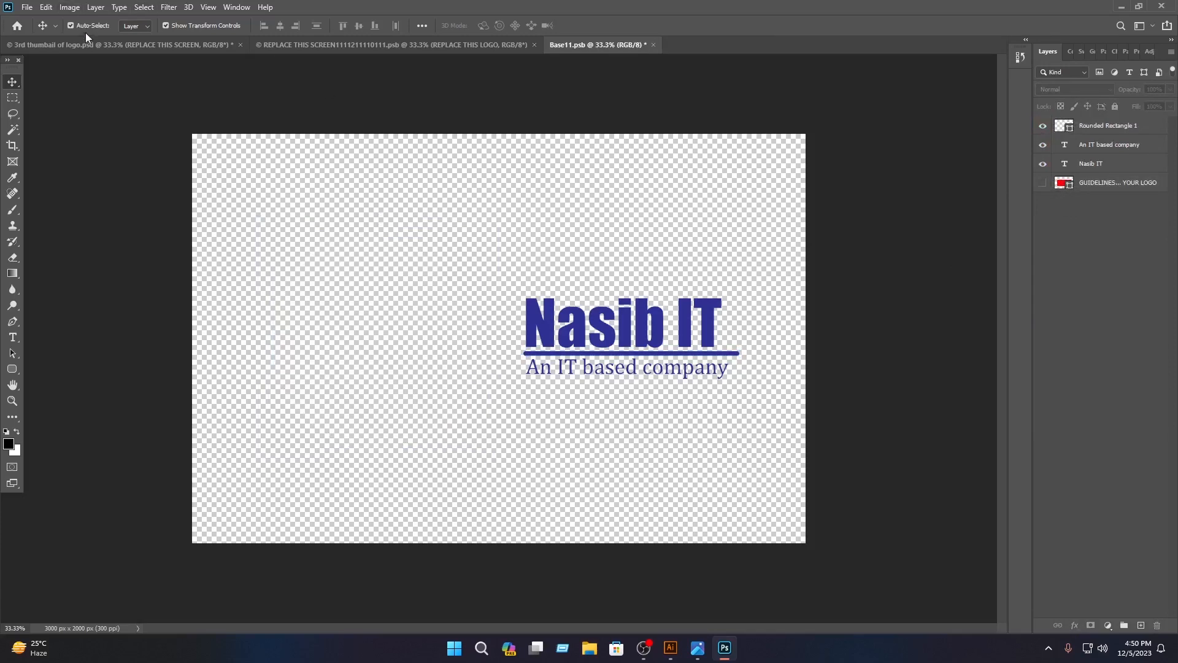
left_click(30, 9)
left_click(47, 35)
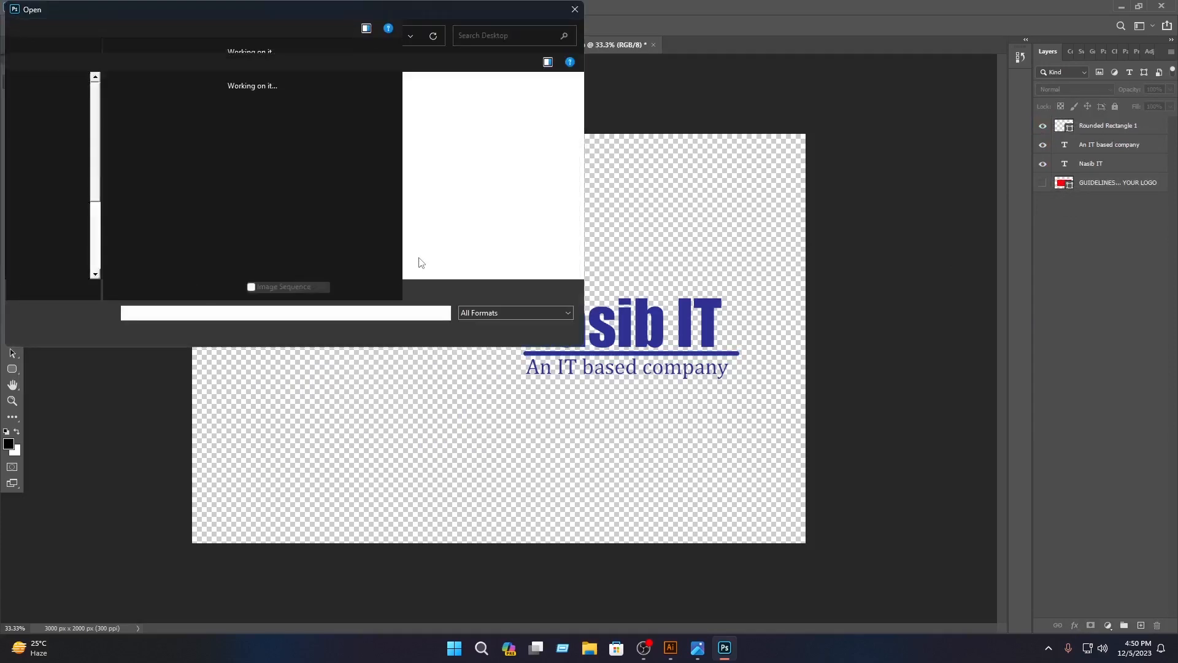
left_click(230, 177)
left_click(485, 330)
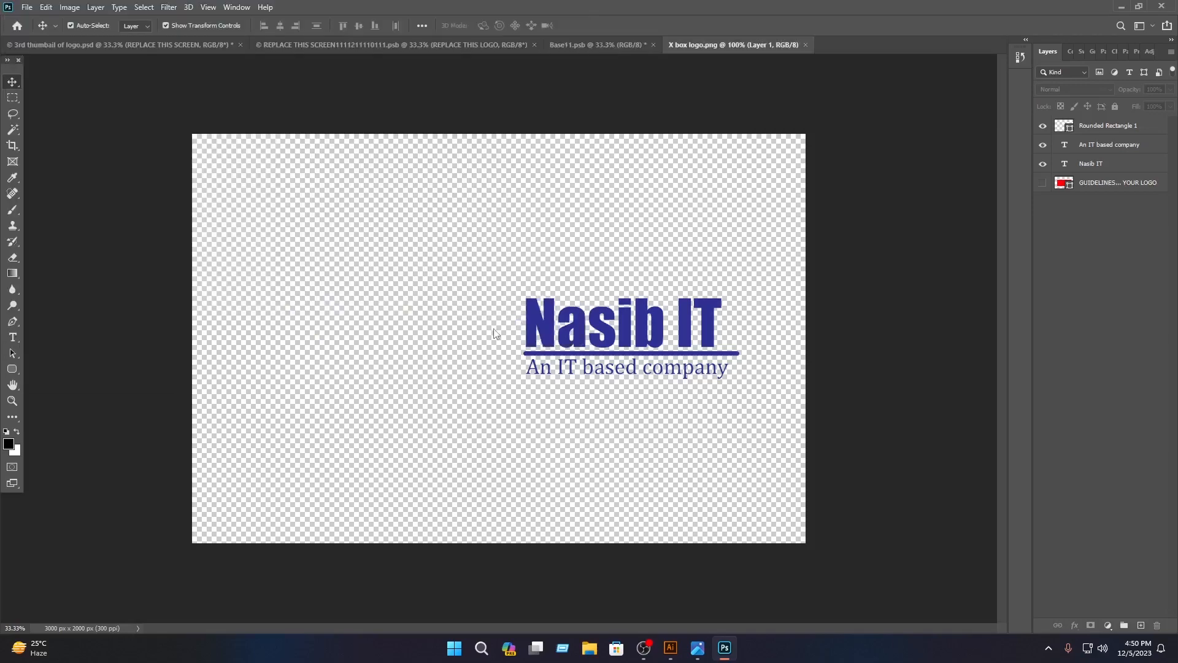
- Bring the Xbox logo into Base11.psb and enlarge it to occupy the area beside the company name
left_click_drag(524, 337, 310, 373)
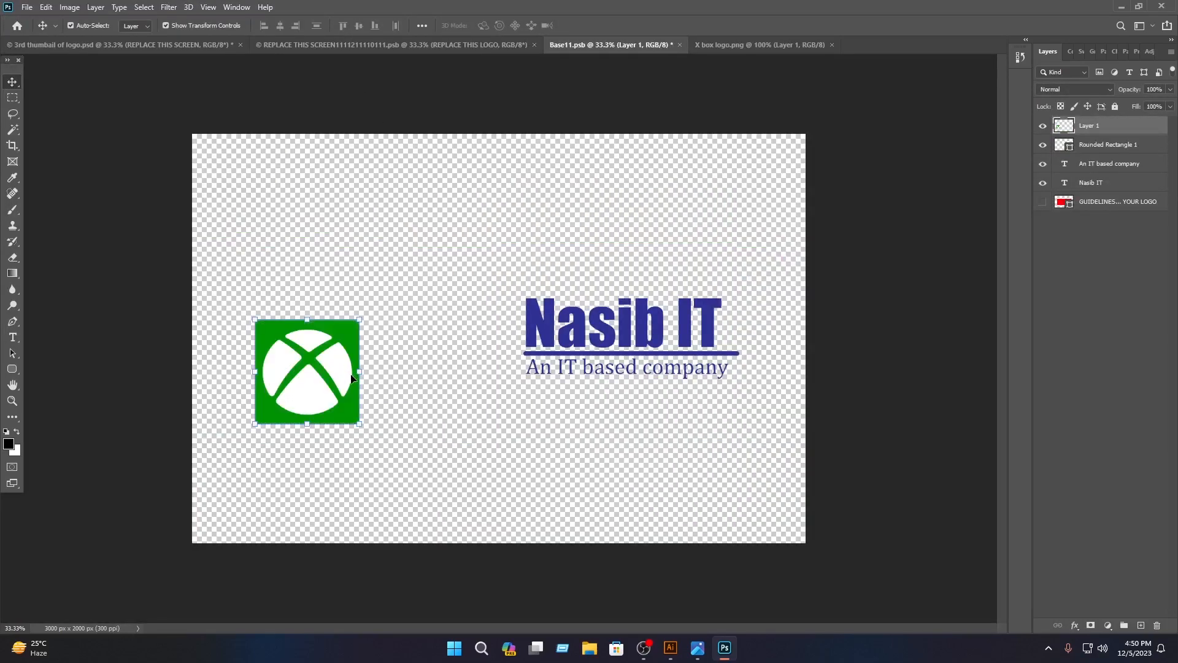
left_click_drag(450, 379, 494, 337)
left_click(608, 27)
- Delete the "An IT based company" tagline and the rounded underline above it
left_click(677, 361)
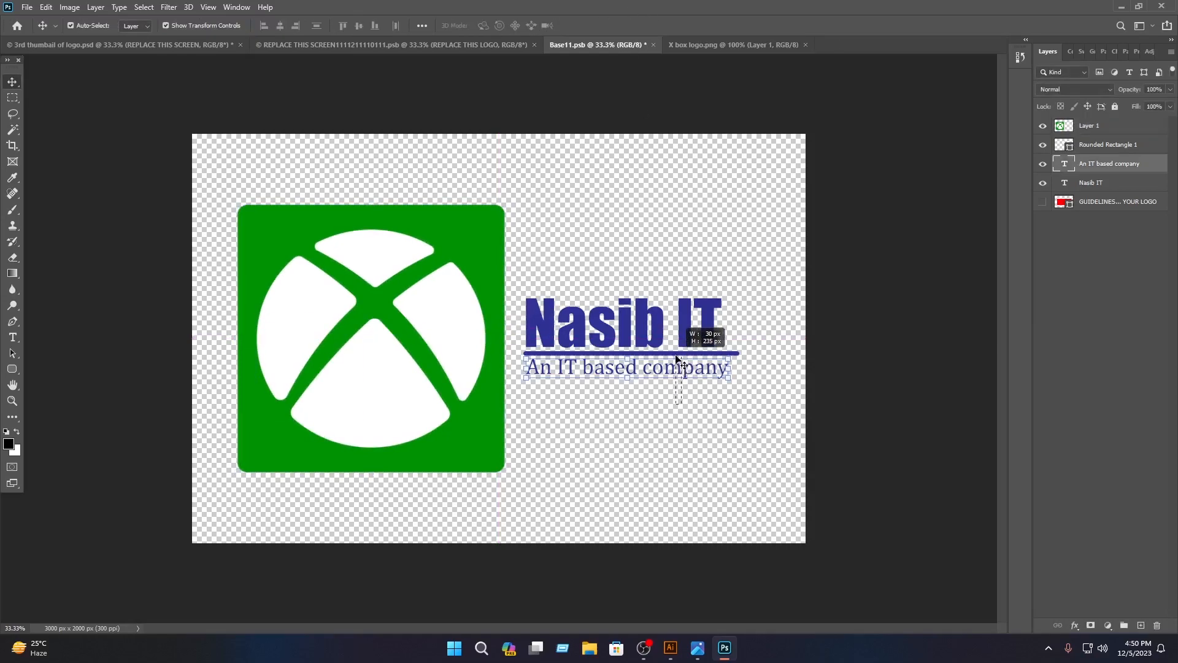
left_click_drag(677, 361, 676, 354)
key("Delete")
- Replace the remaining company name text with "X-Box"
double_click(678, 327)
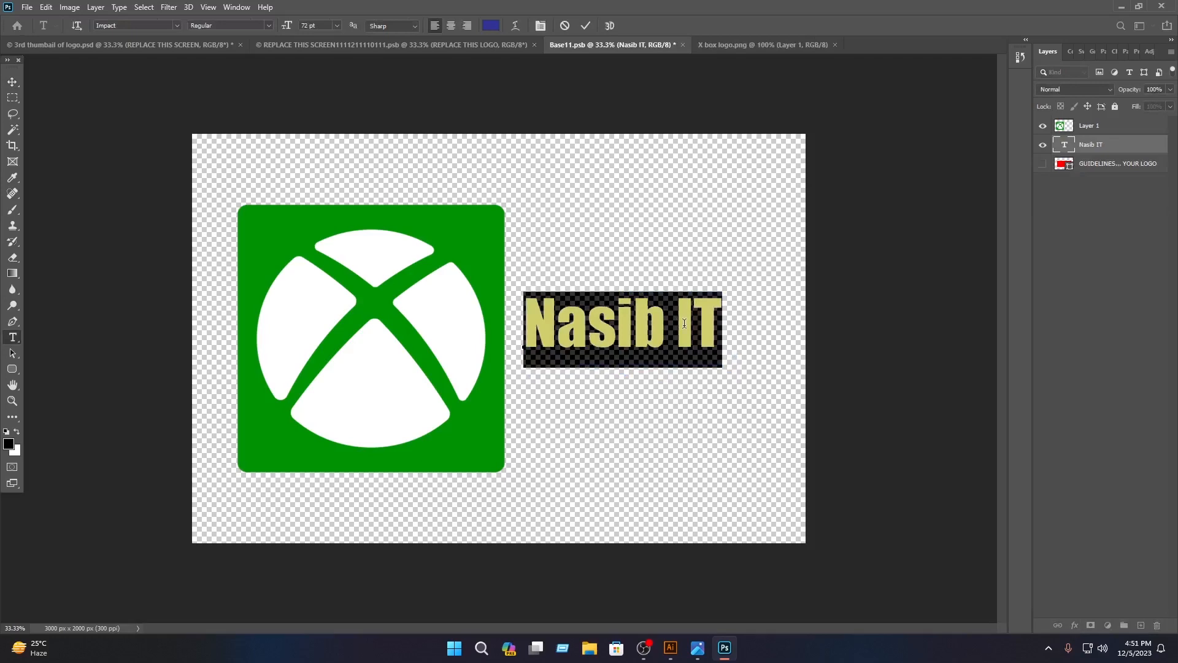
type("X")
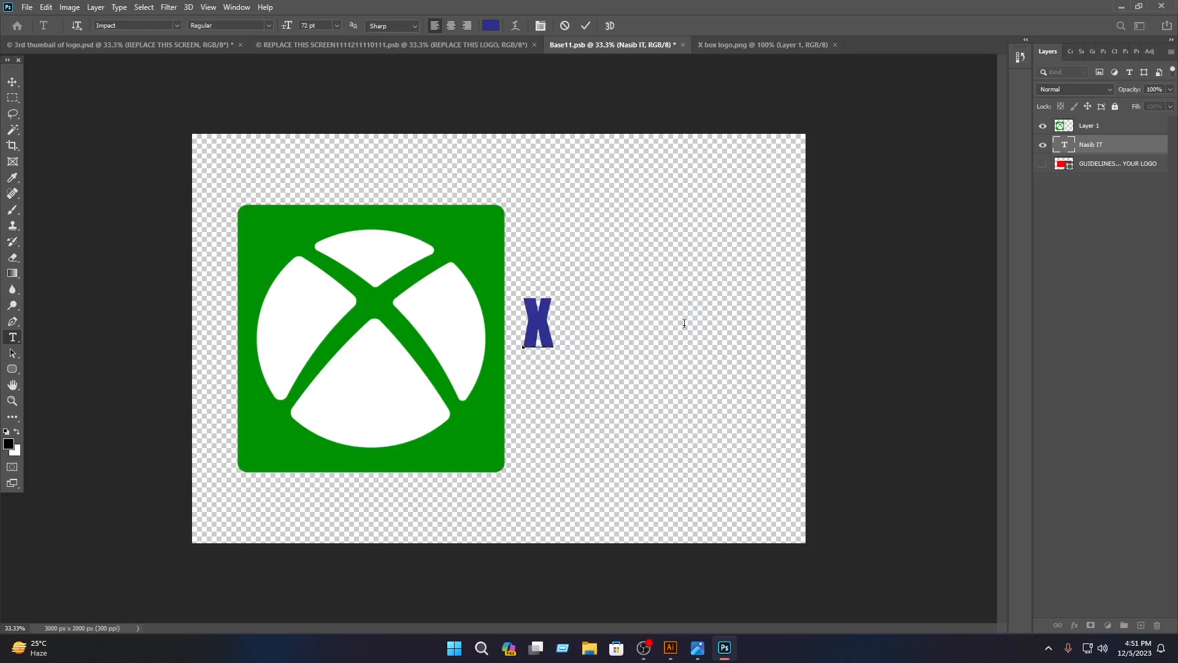
type("-B")
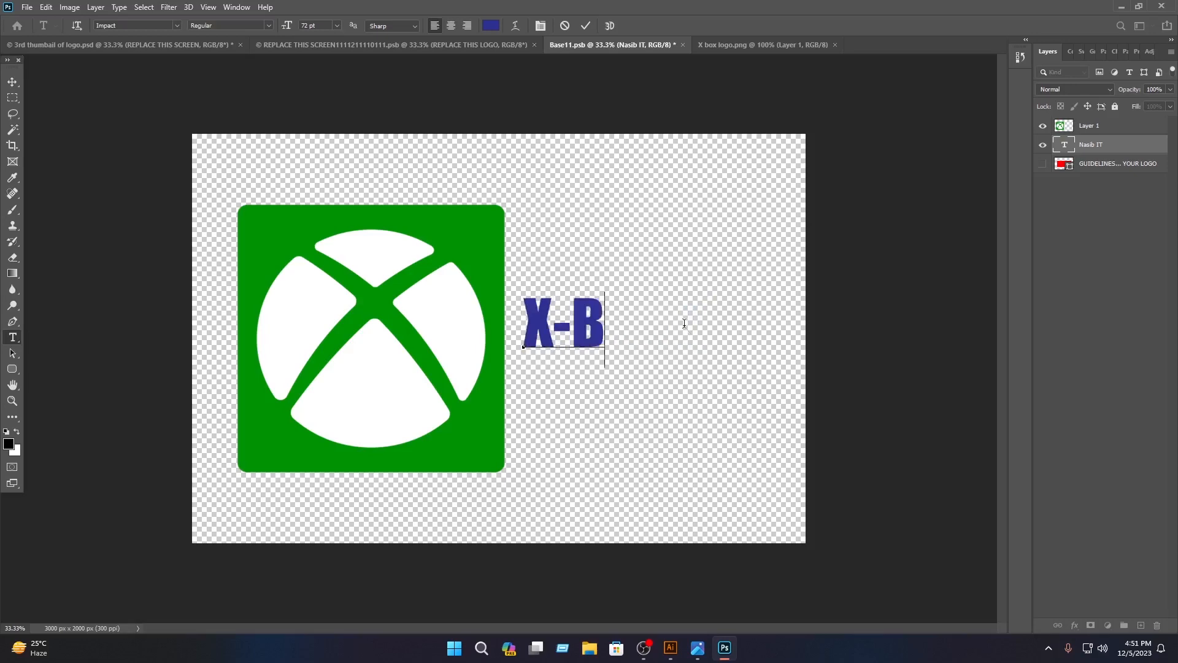
type("ox")
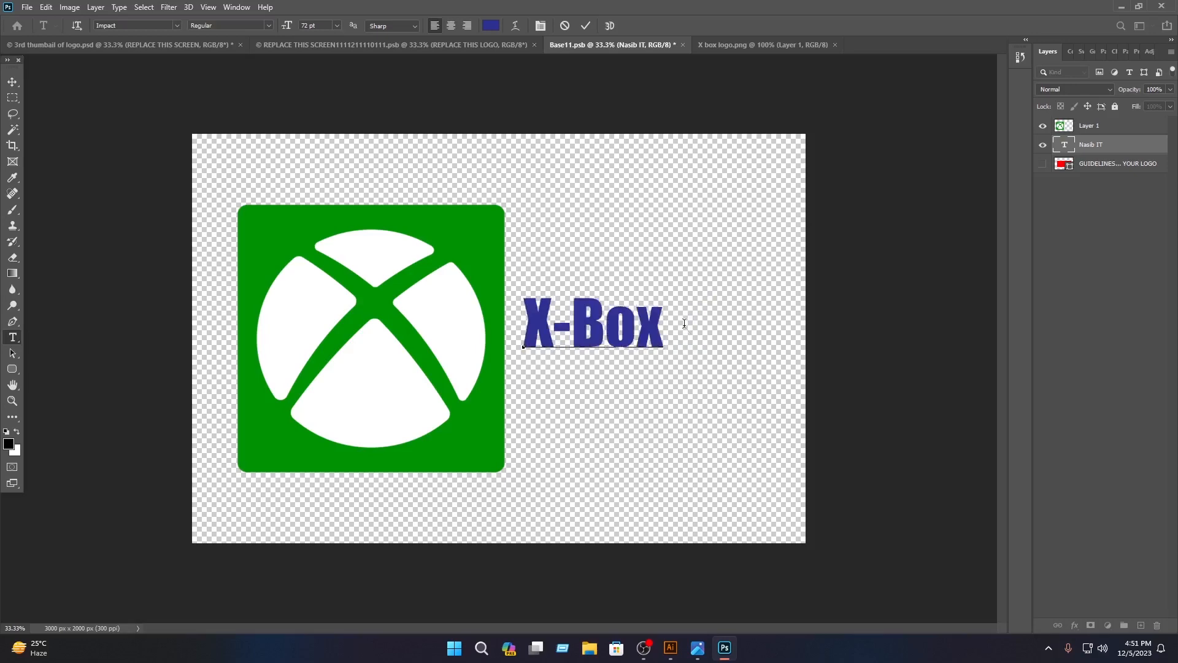
- Shift the X-Box text slightly away from the logo and recolor it with the logo's green, 009303
left_click_drag(675, 331, 569, 317)
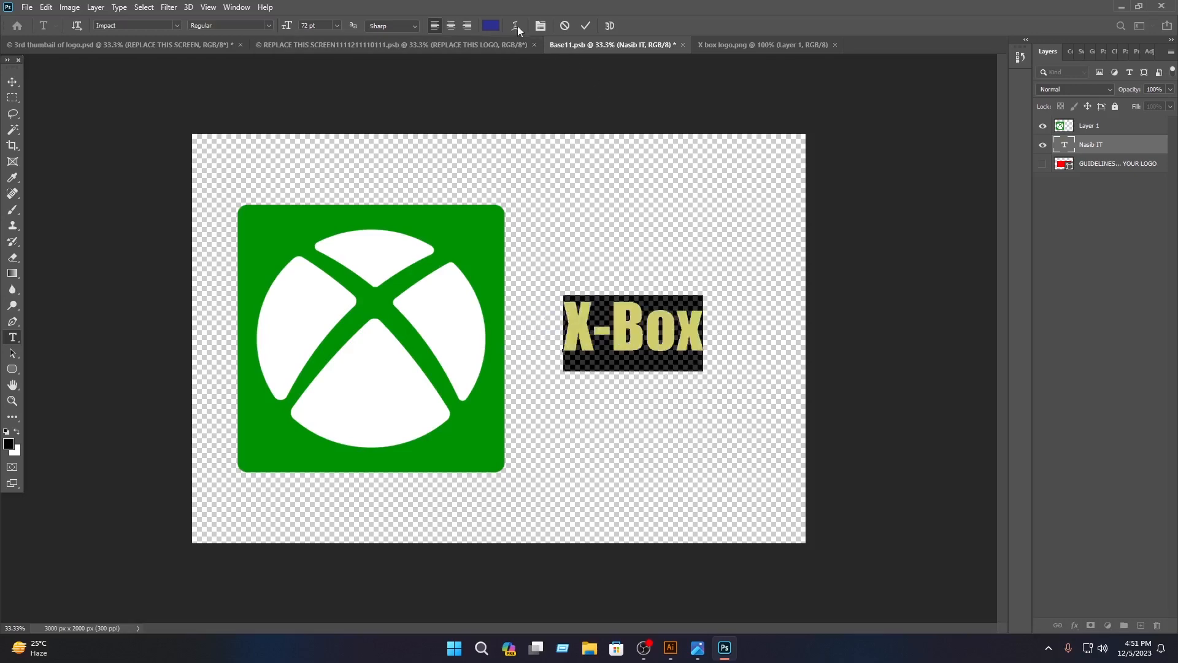
left_click(491, 25)
left_click(463, 227)
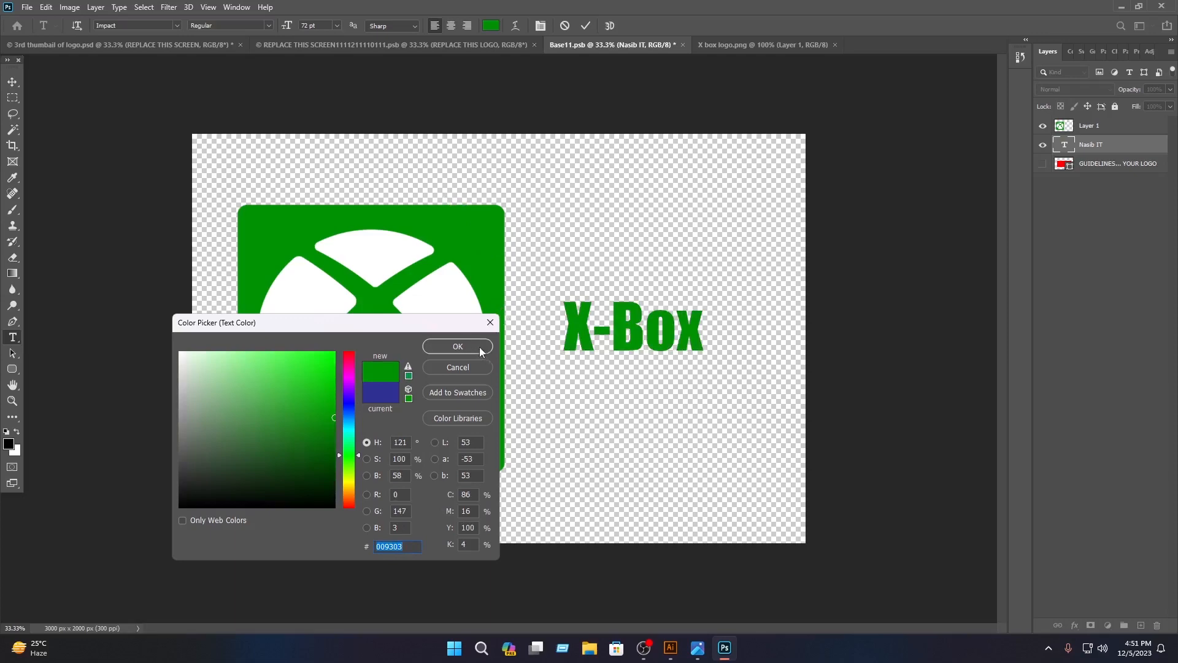
left_click(481, 349)
left_click(586, 25)
- Scale the X-Box text up proportionally to about 135% beside the logo
left_click(12, 82)
left_click_drag(704, 328, 735, 339)
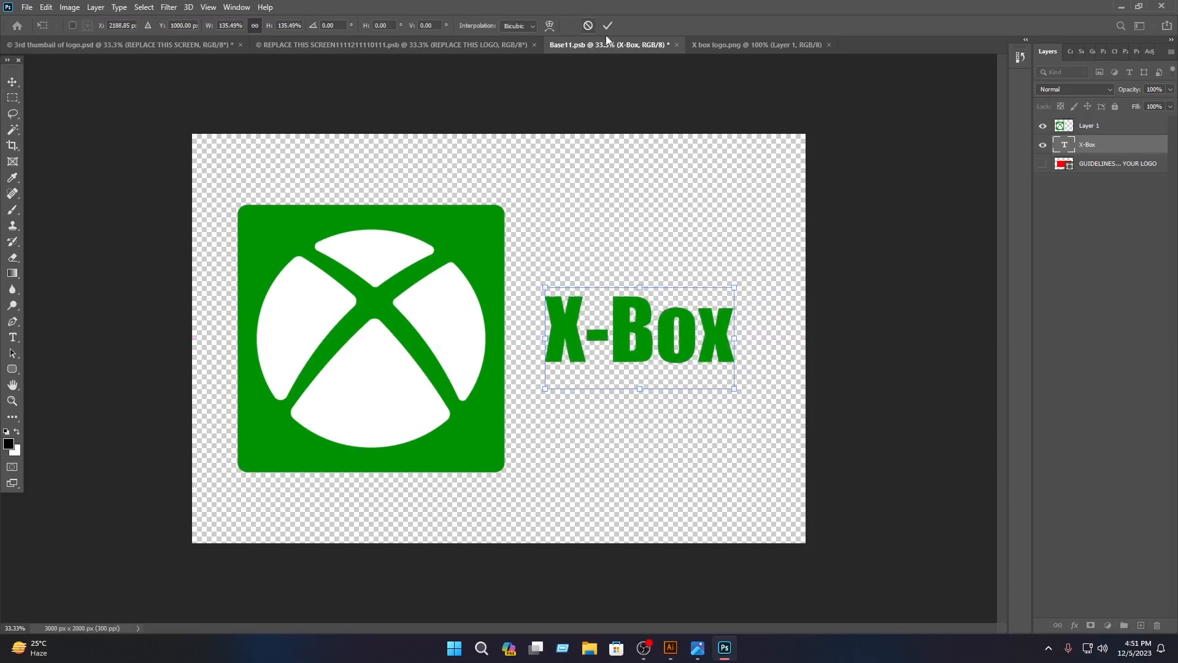